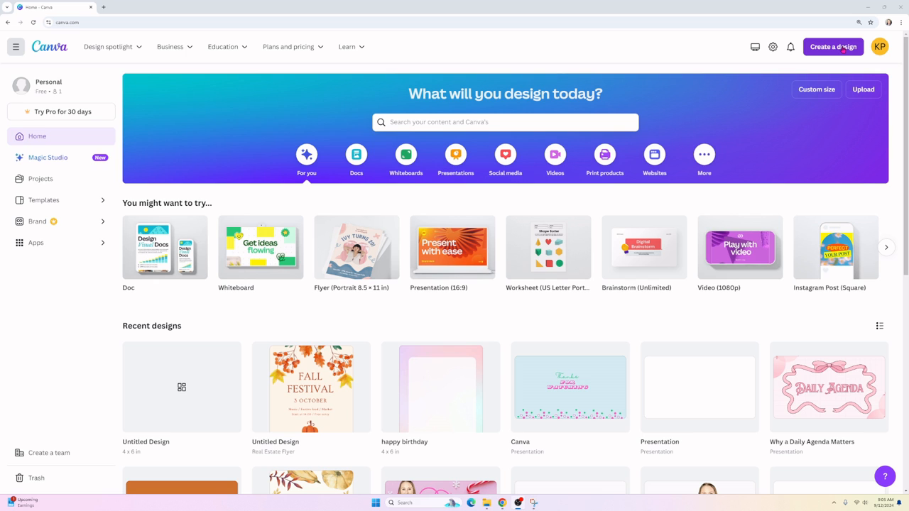
Step: Create a new blank custom-size Canva design measuring 4 × 6 inches
click(842, 50)
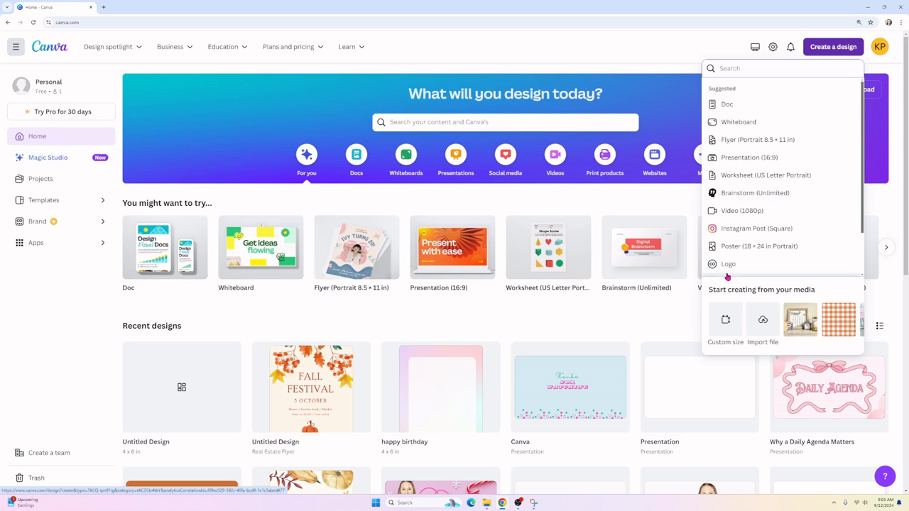
click(725, 330)
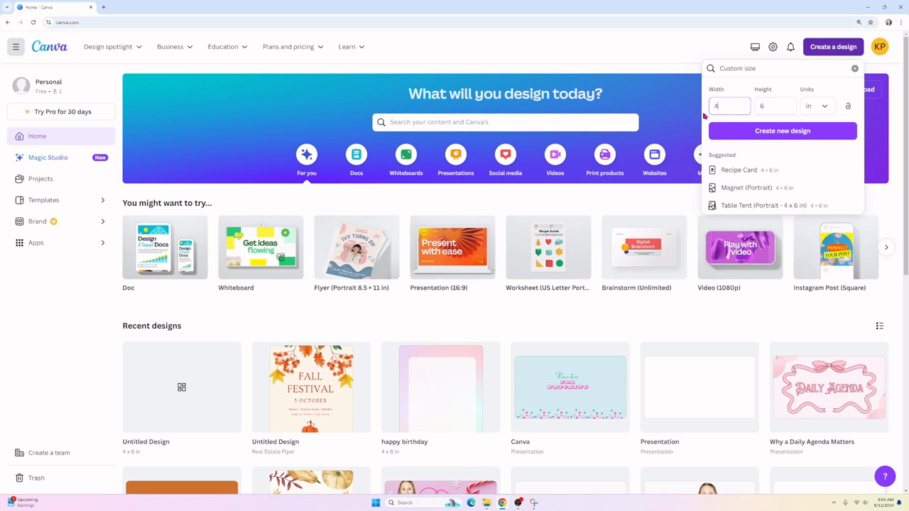
click(766, 105)
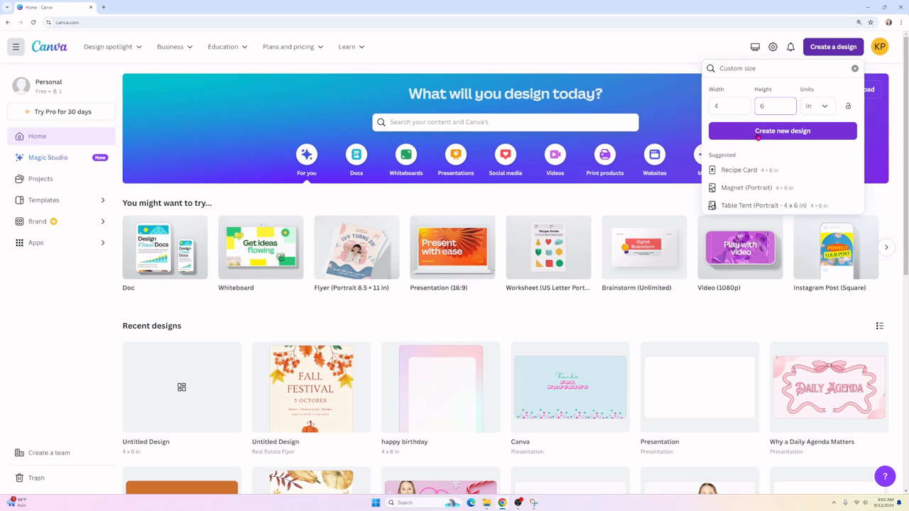
click(782, 132)
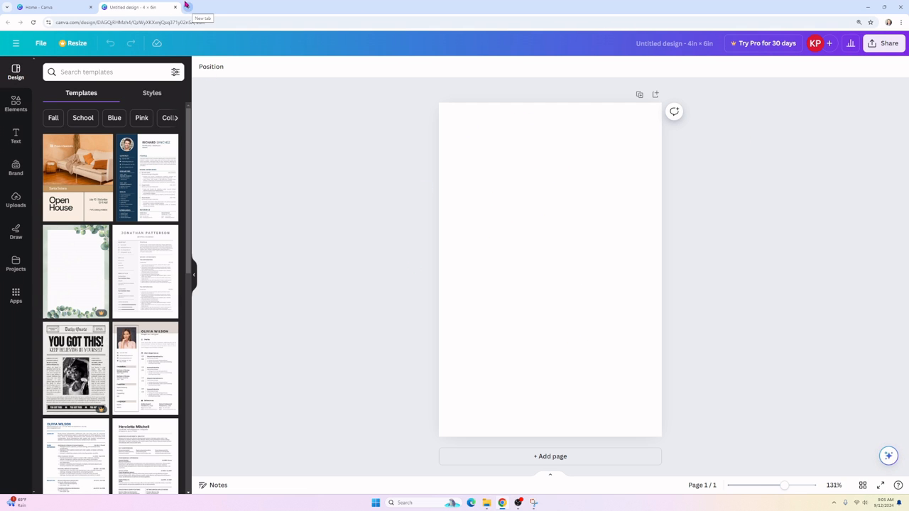
Step: Open the Ballard Designs Sweet Gingham Wallpaper page from a watercolor blue gingham search, dismissing the email popup
click(189, 9)
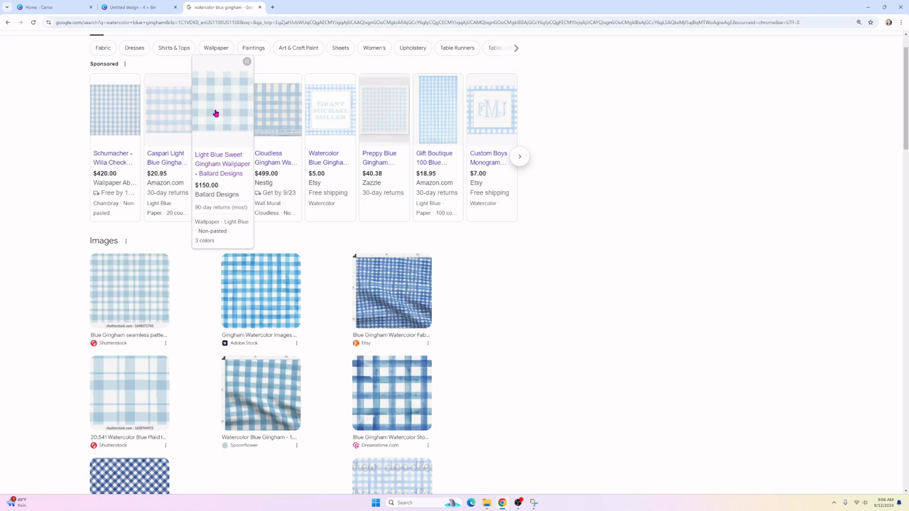
click(222, 108)
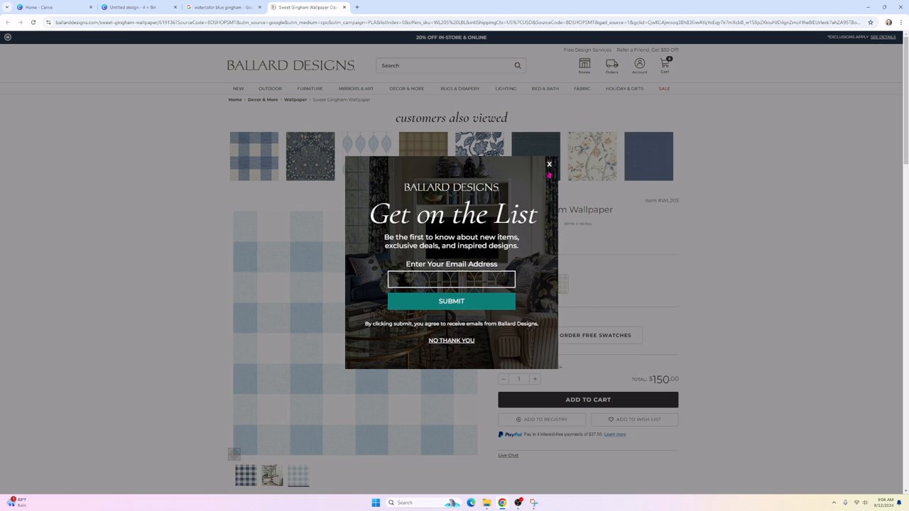
click(549, 165)
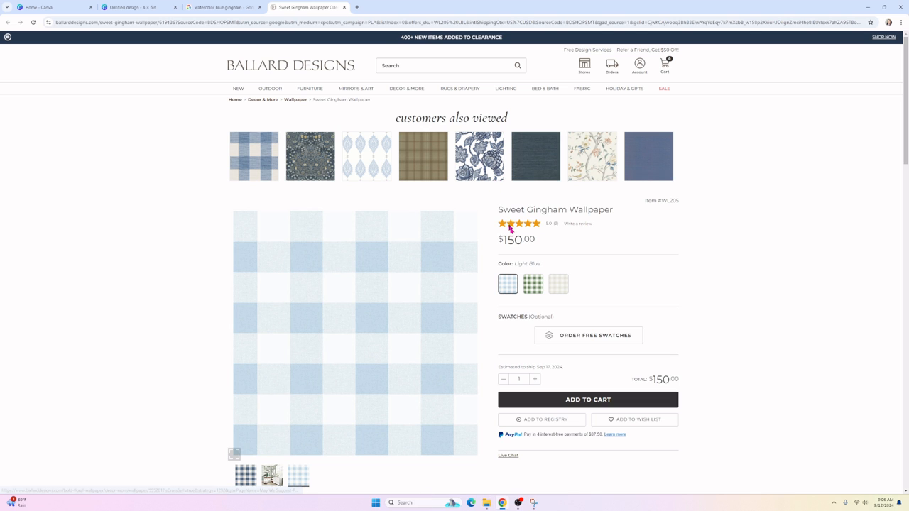
Step: Launch Snipping Tool by searching 'snip' from the Start menu
click(382, 503)
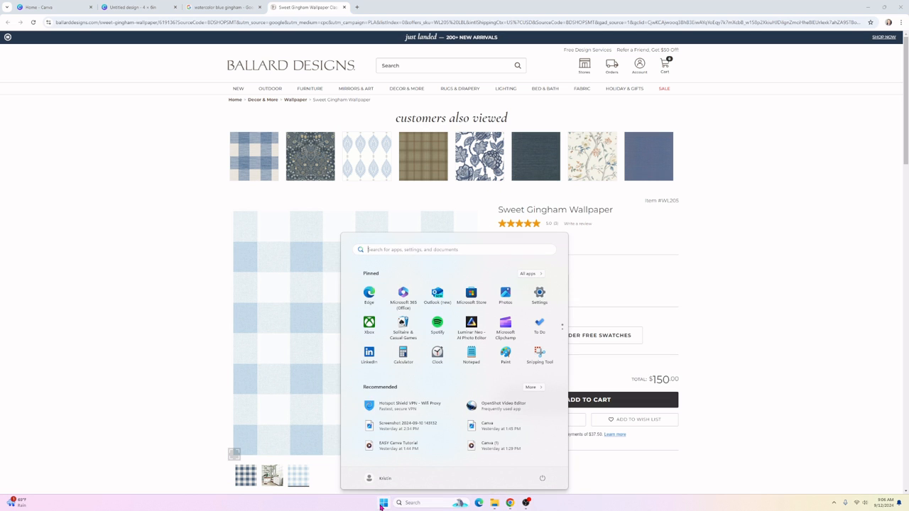
click(435, 250)
text(snip)
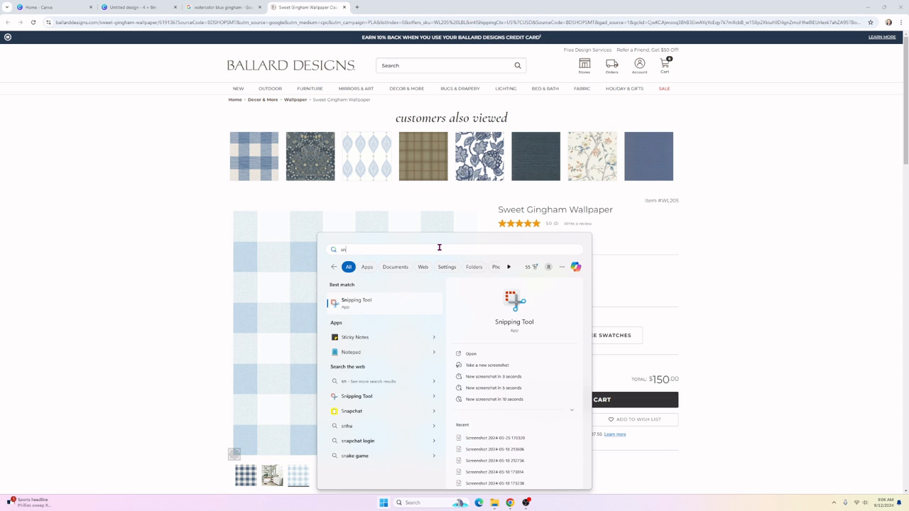
click(374, 305)
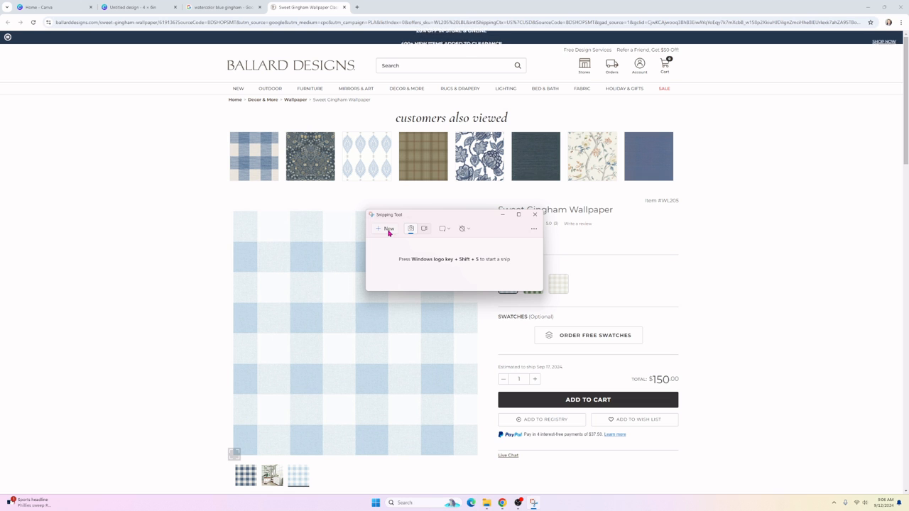
Step: Snip a rectangle over the light-blue gingham wallpaper image and bring up its save options
click(386, 232)
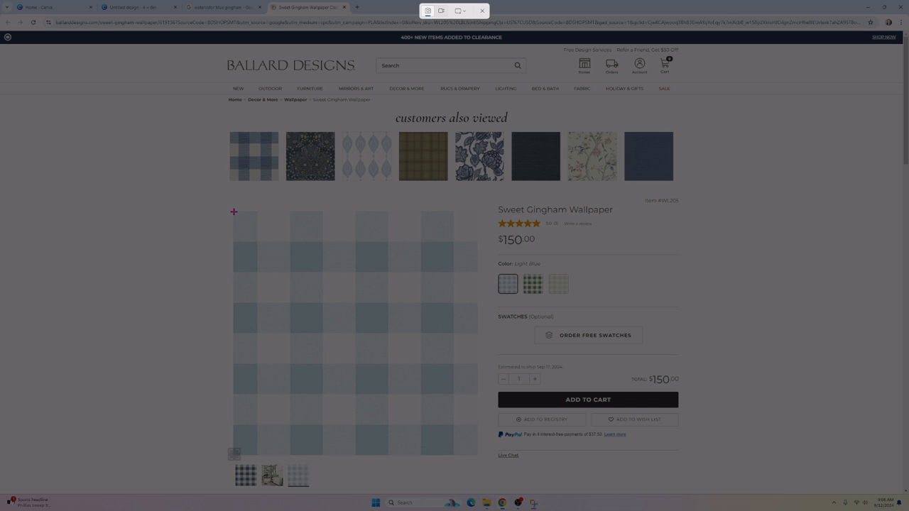
drag(234, 211, 475, 456)
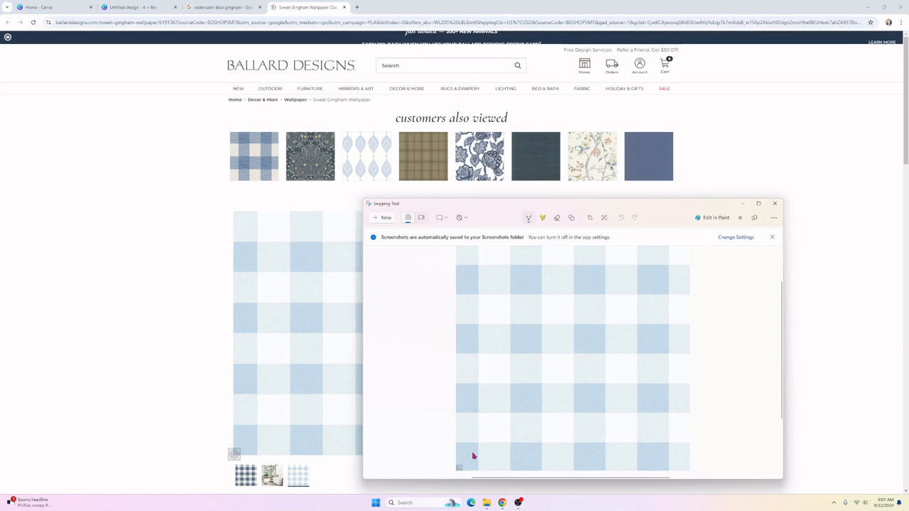
right_click(589, 293)
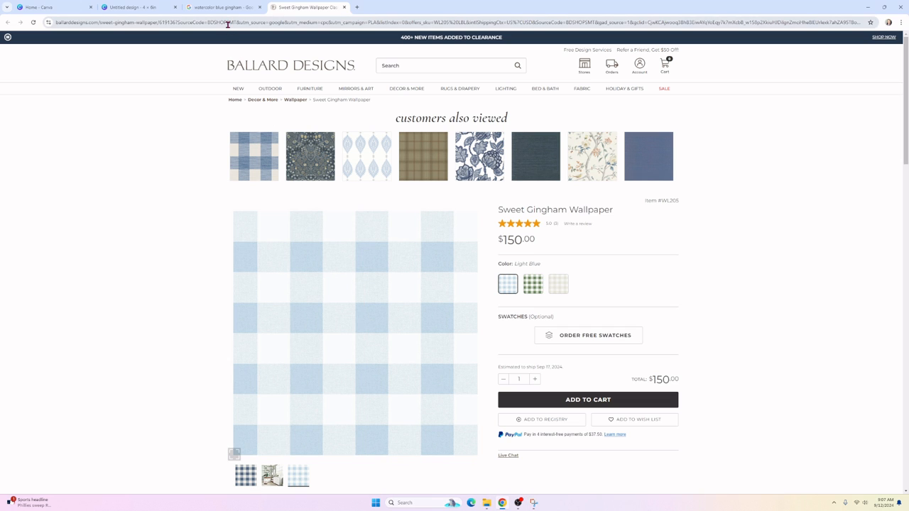
Step: Go to Freepik and search for 'watercolor animals'
mouse_move(232, 13)
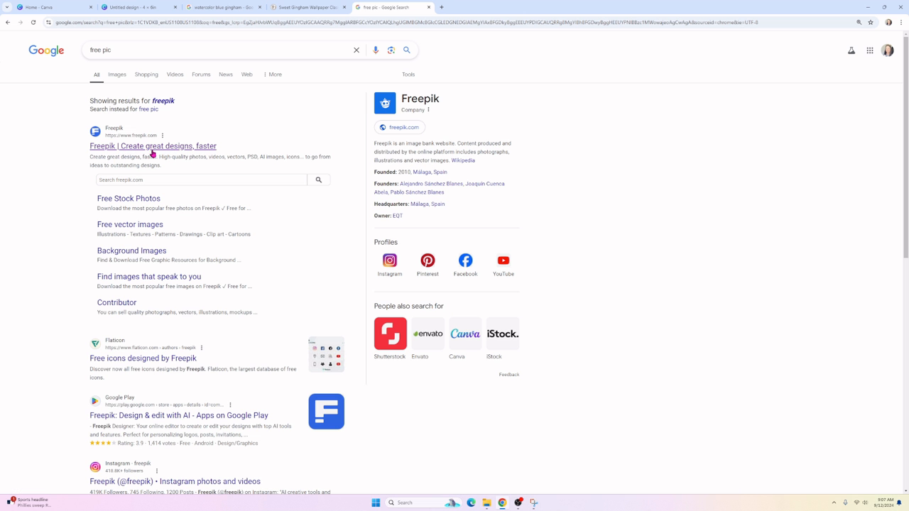
click(163, 147)
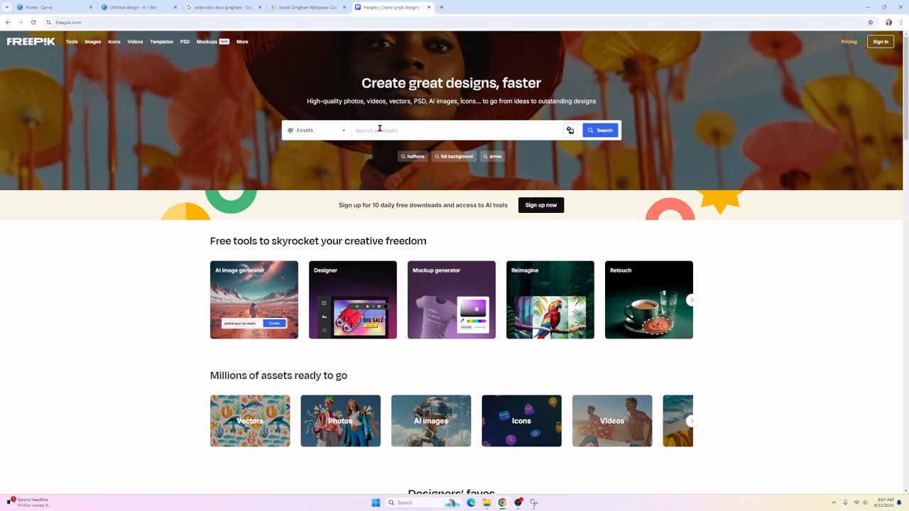
click(380, 129)
text(watercolor animals)
key(Return)
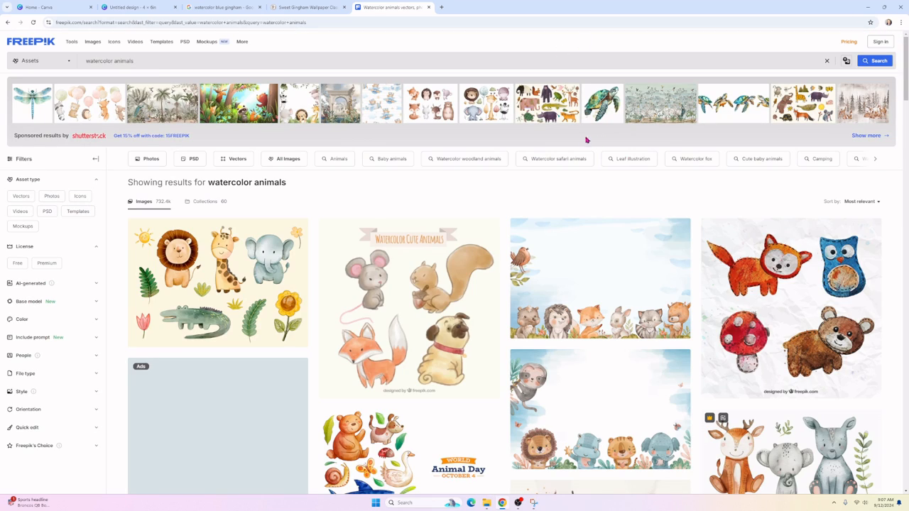
Step: Scroll the results and open the fox, rabbits and bear watercolor illustration
scroll(371, 261, down, 3)
scroll(370, 261, down, 8)
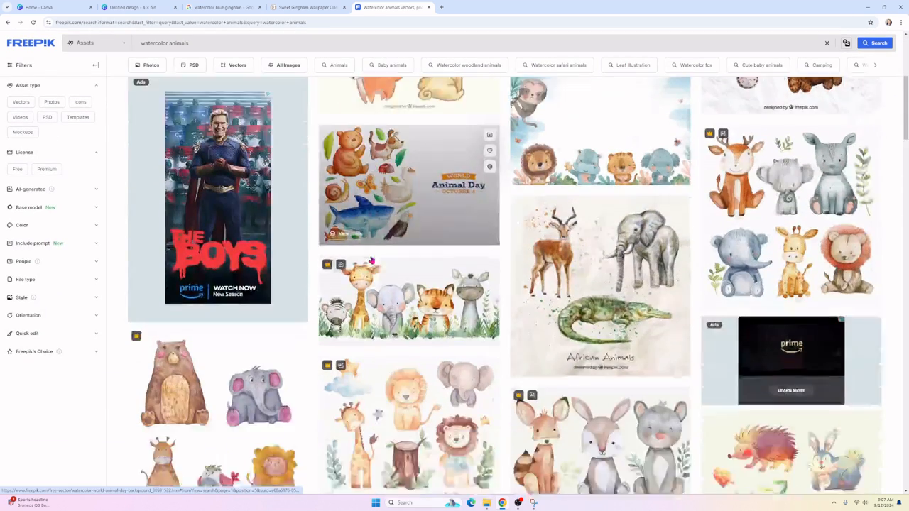
scroll(371, 258, down, 2)
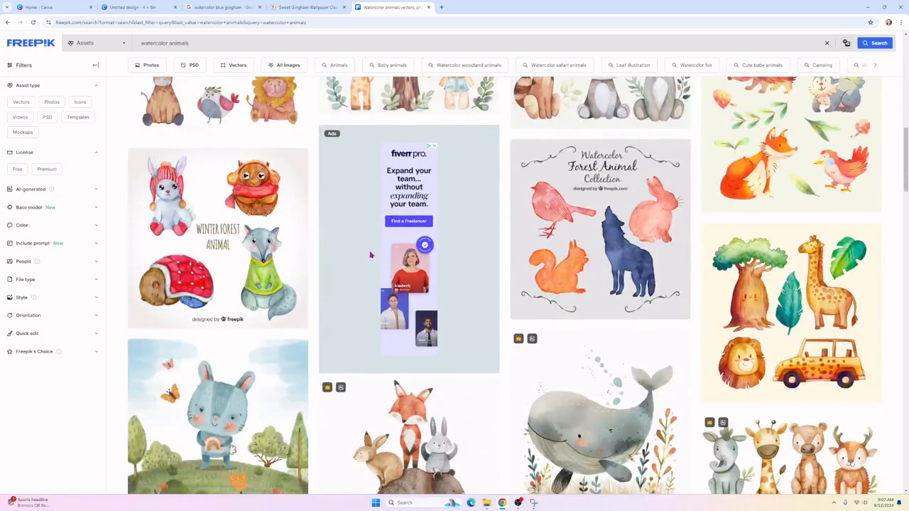
scroll(374, 252, down, 1)
scroll(374, 252, down, 1)
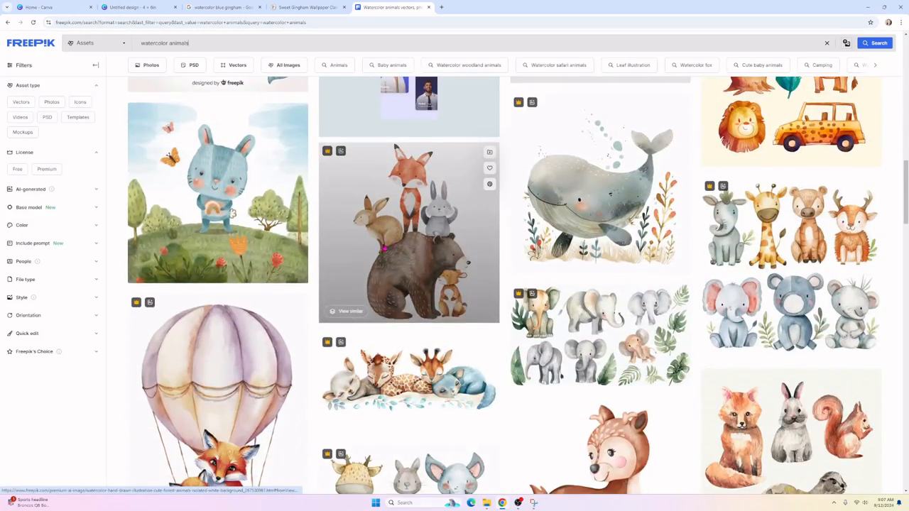
click(420, 240)
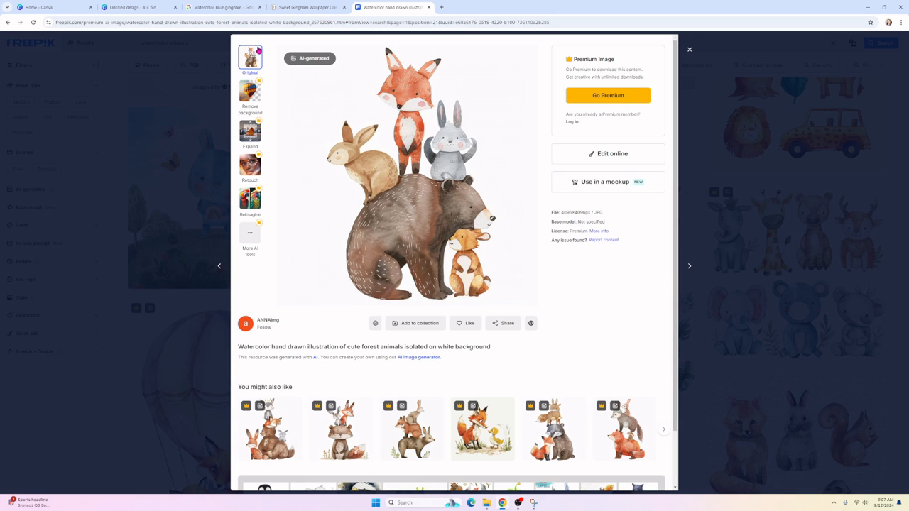
Step: Snip a new capture of the stacked animals illustration
click(533, 502)
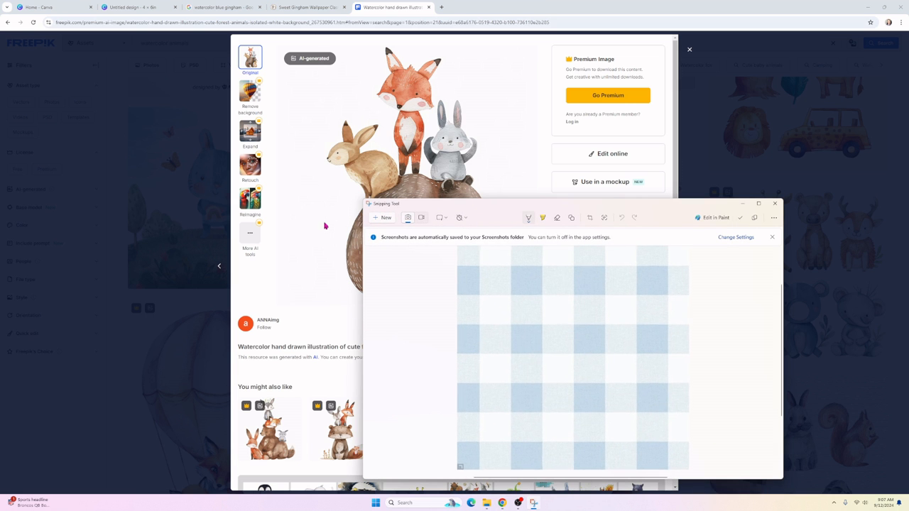
click(382, 218)
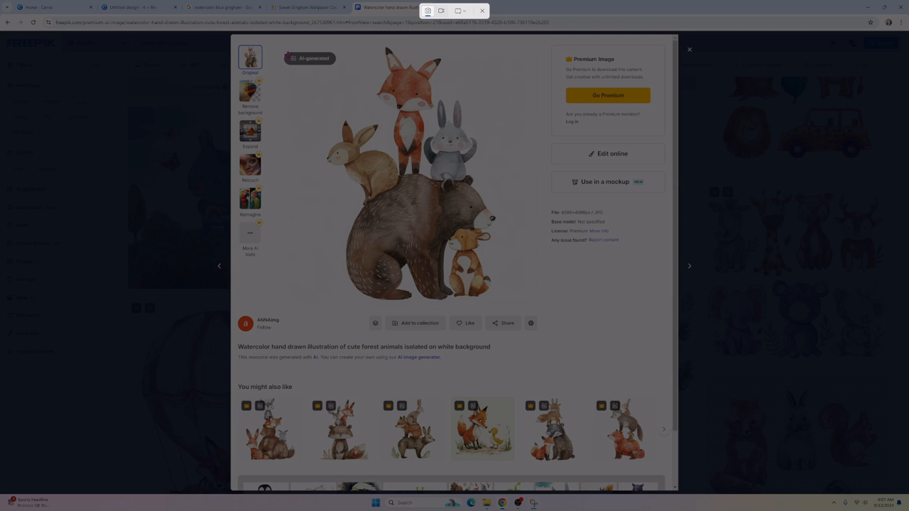
drag(282, 48, 536, 301)
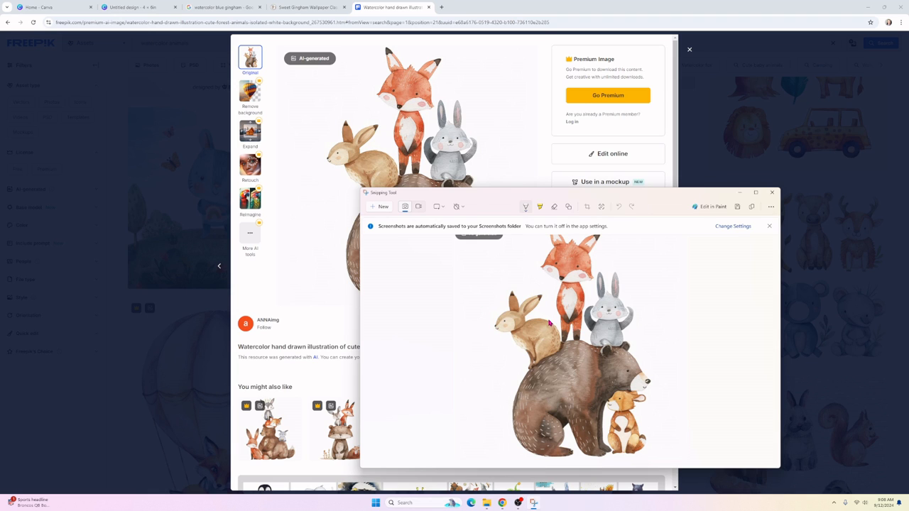
scroll(549, 323, up, 2)
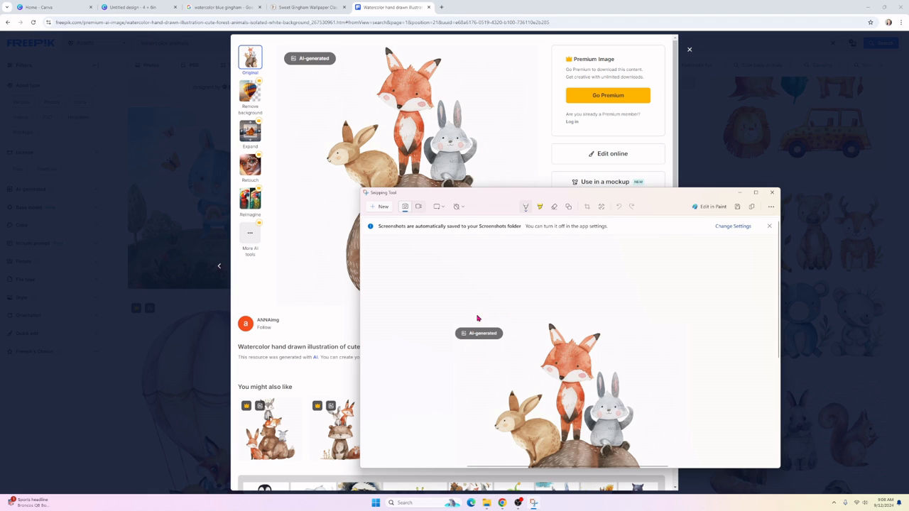
Step: Paint out the AI-generated badge using a thicker white pen
click(526, 212)
click(498, 240)
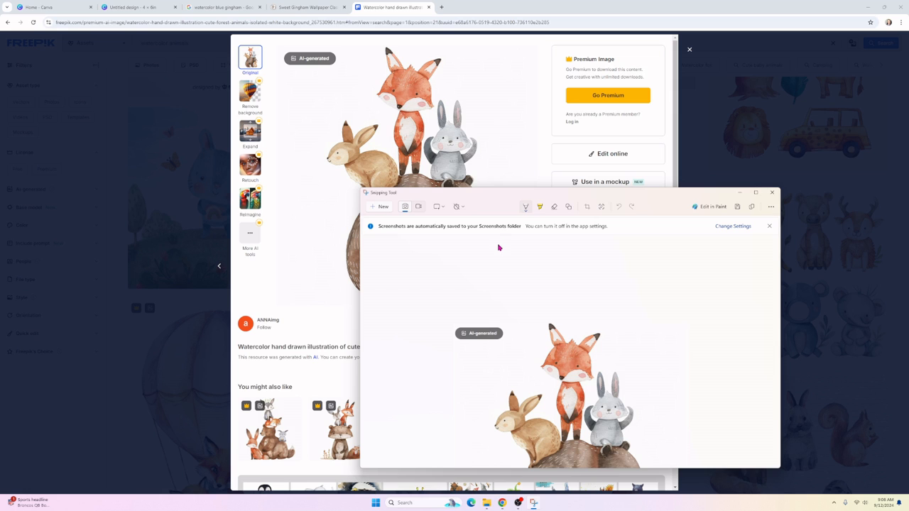
click(525, 207)
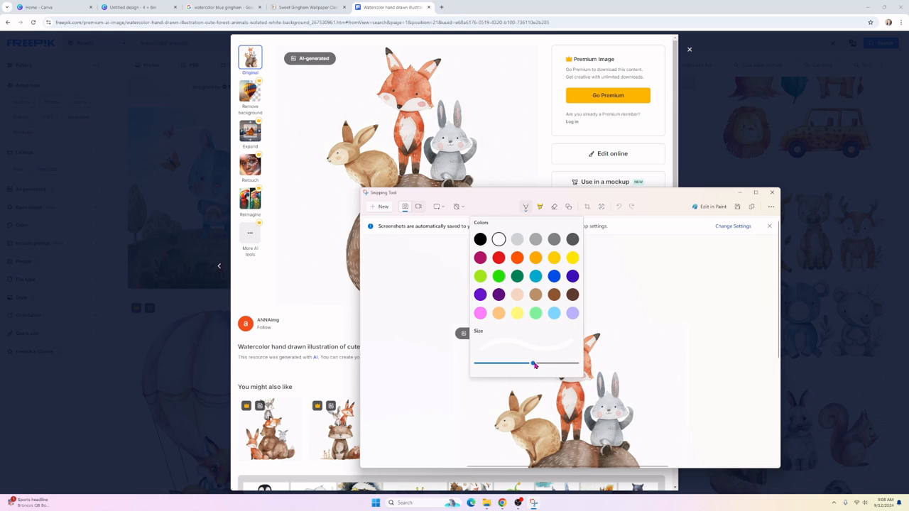
drag(535, 365, 560, 364)
click(462, 312)
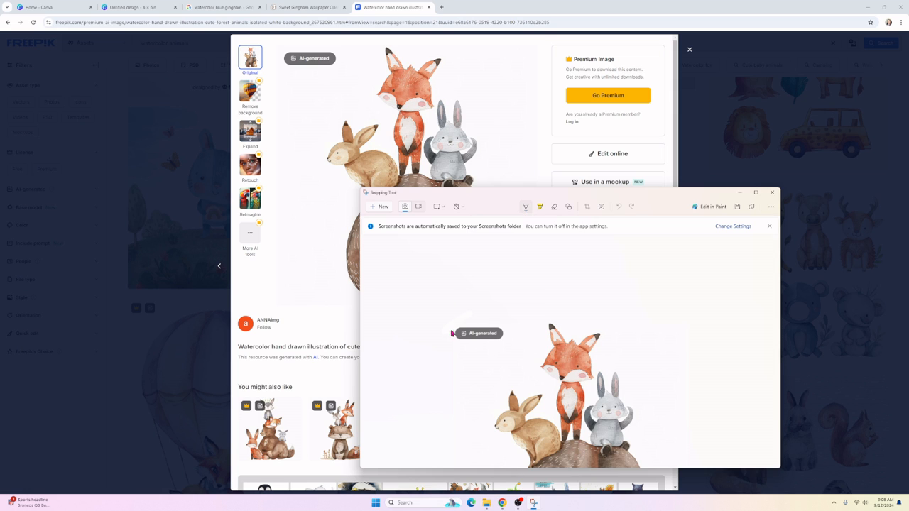
mouse_move(451, 333)
mouse_down()
mouse_move(484, 325)
mouse_move(461, 343)
mouse_move(517, 328)
mouse_move(492, 324)
mouse_up()
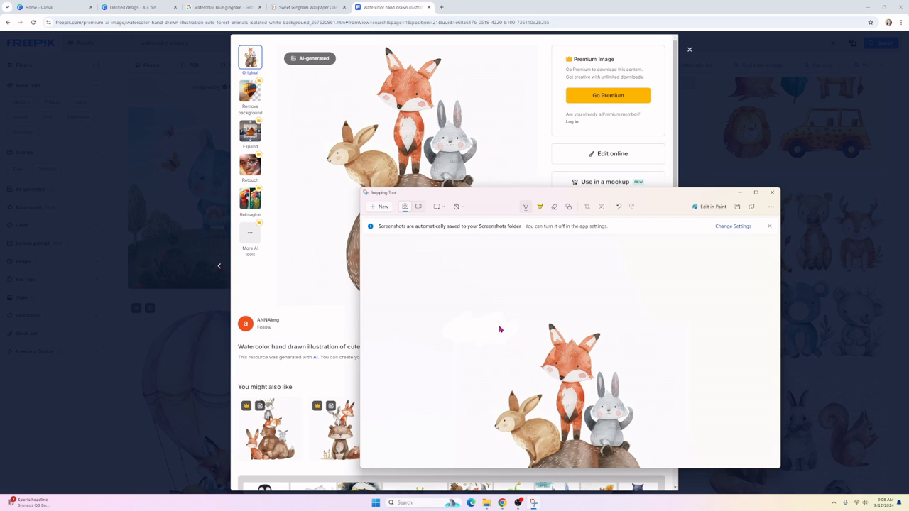
scroll(495, 325, down, 3)
scroll(493, 321, up, 3)
scroll(493, 324, down, 2)
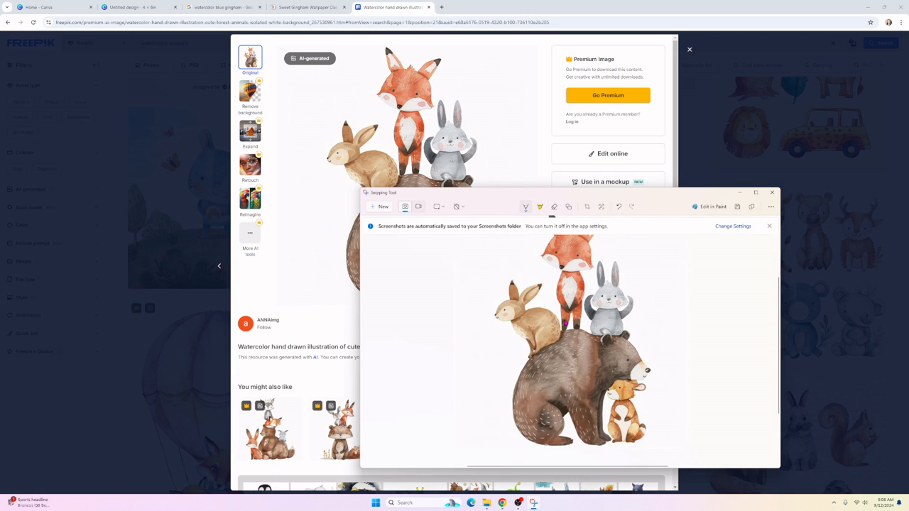
Step: Copy the edited animal capture, then close Snipping Tool and the Freepik tab
right_click(565, 321)
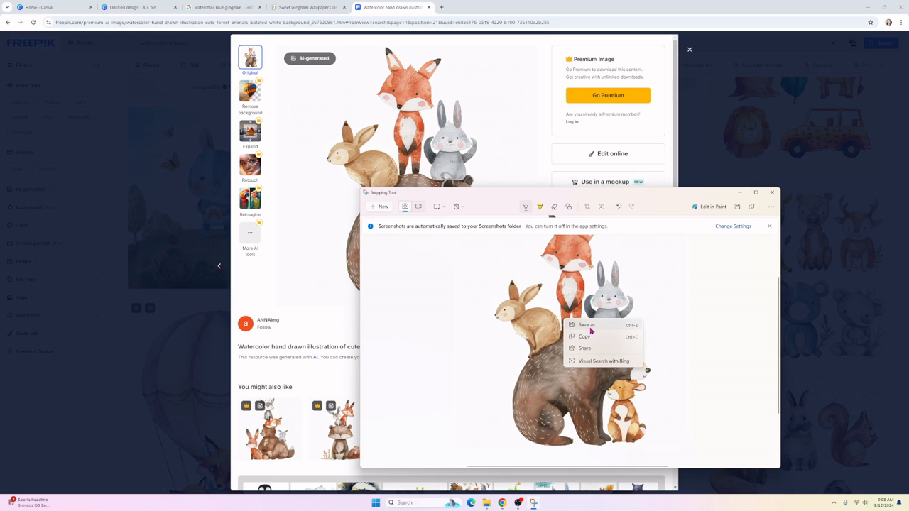
click(589, 337)
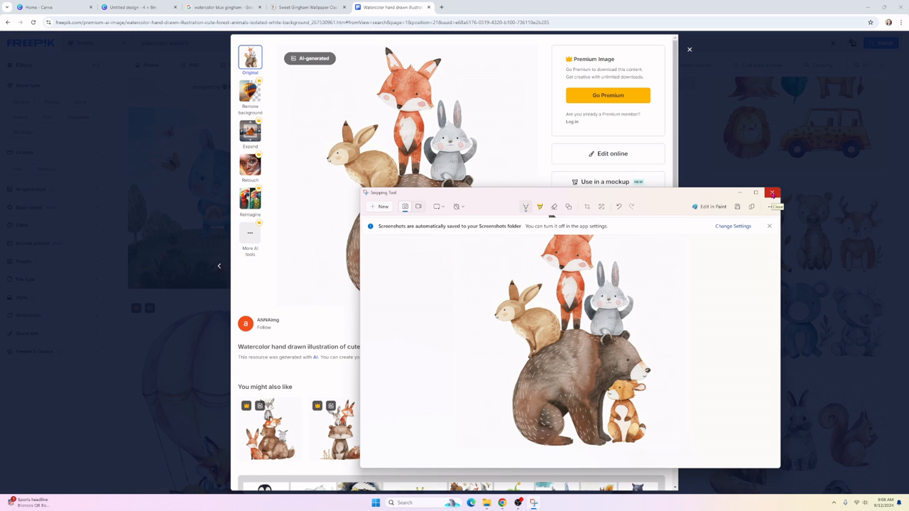
click(771, 193)
click(429, 7)
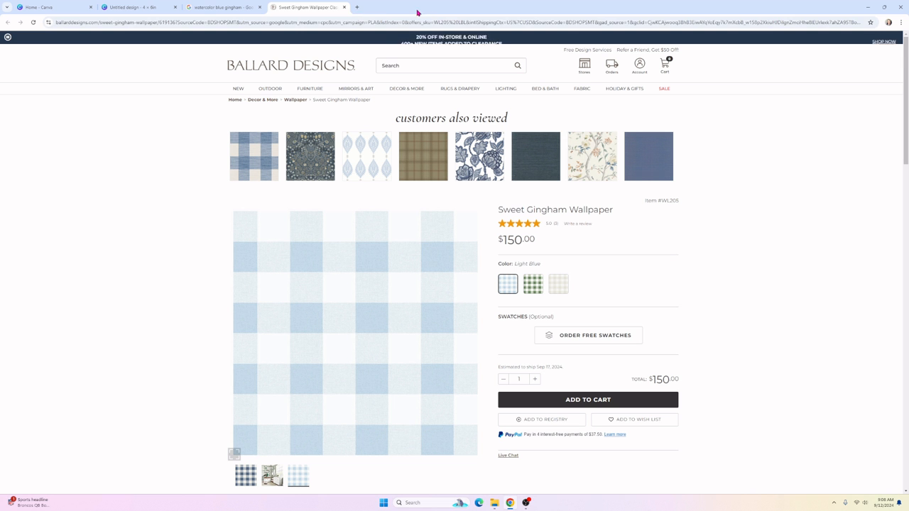
Step: Close the extra Chrome tabs and upload the animal illustration screenshot to Canva
click(344, 7)
click(259, 8)
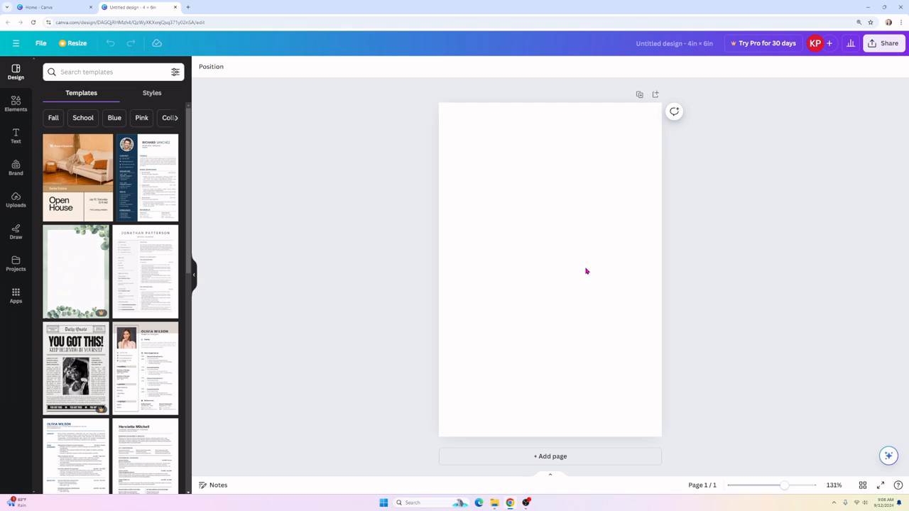
click(17, 200)
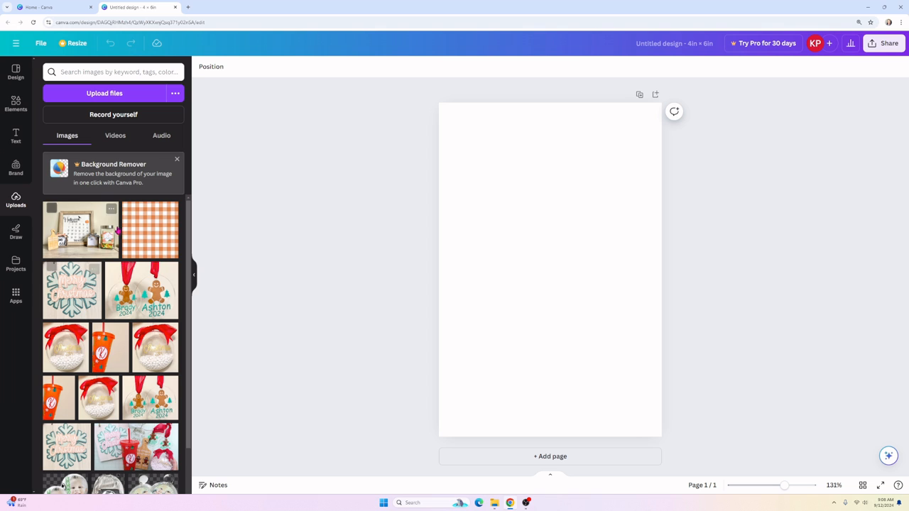
click(98, 100)
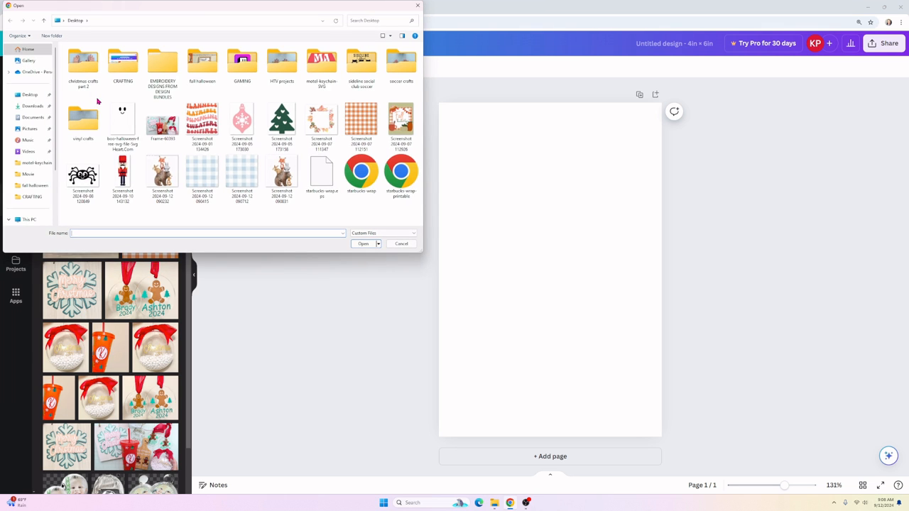
click(158, 187)
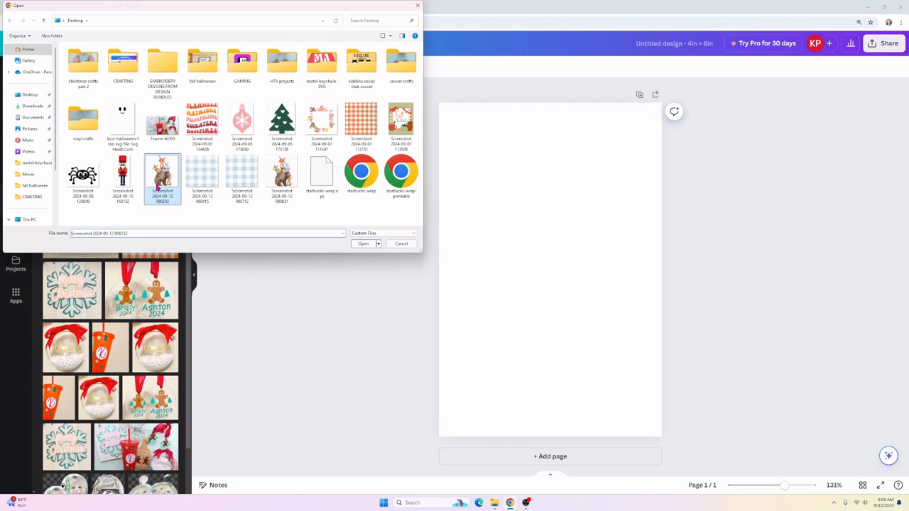
click(362, 244)
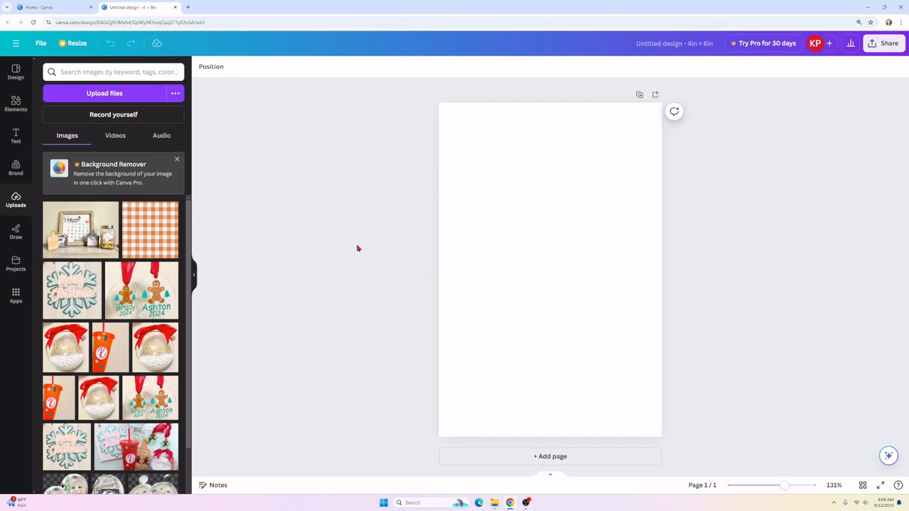
Step: Upload the blue gingham screenshot to Canva as well
click(104, 93)
click(284, 177)
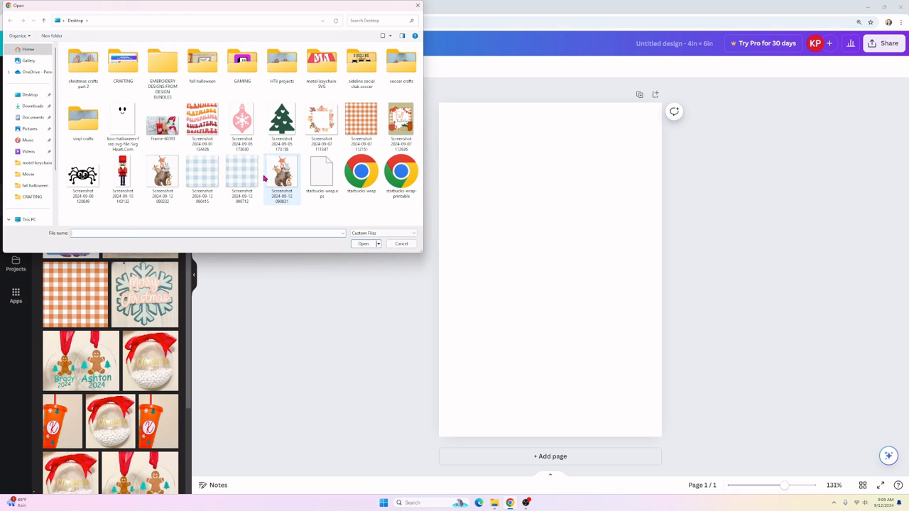
click(207, 178)
click(363, 244)
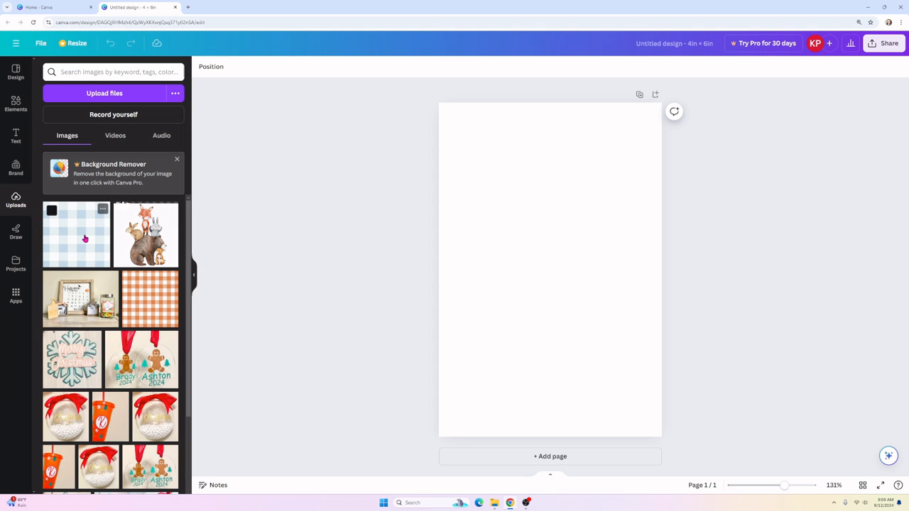
Step: Place the gingham image at the top of the page, widened to the full page width
drag(86, 238, 494, 185)
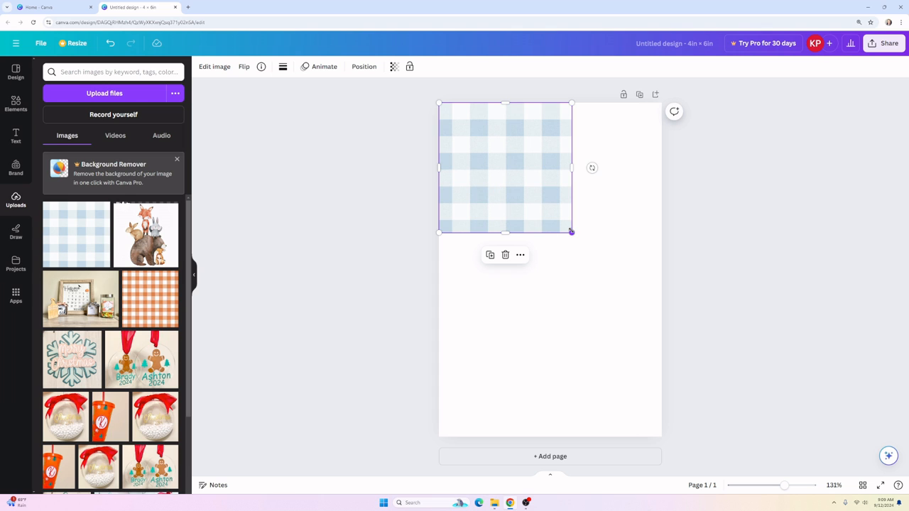
drag(571, 231, 657, 320)
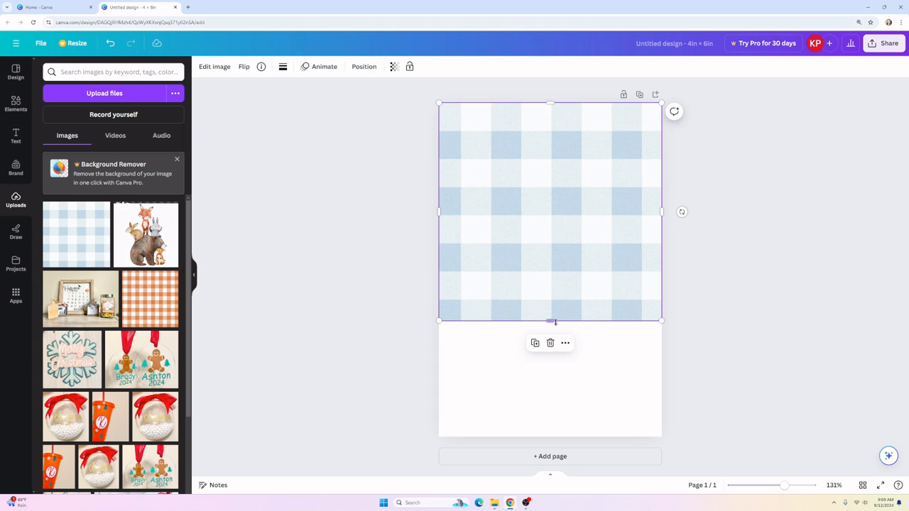
drag(551, 320, 572, 285)
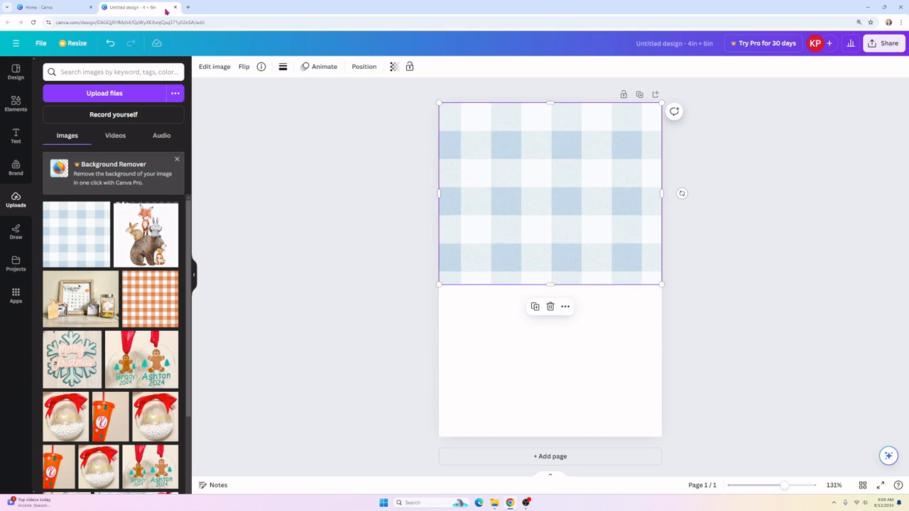
click(110, 43)
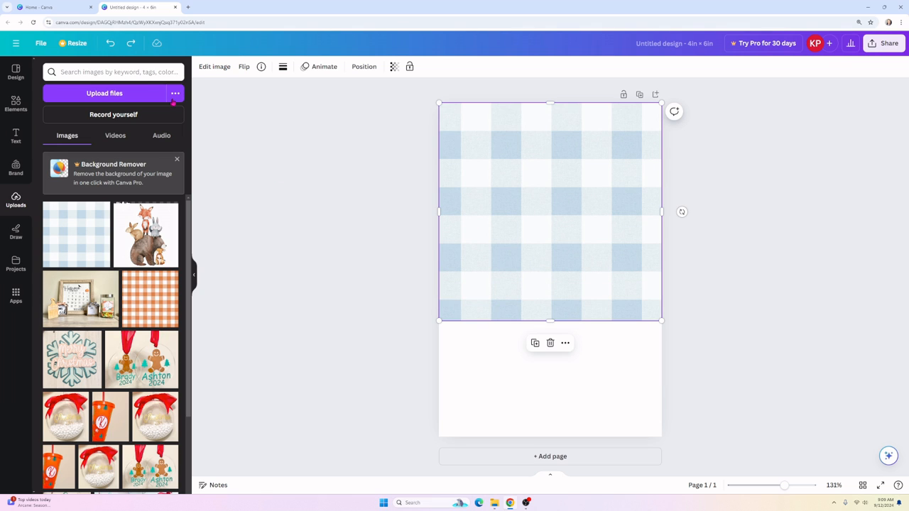
click(489, 339)
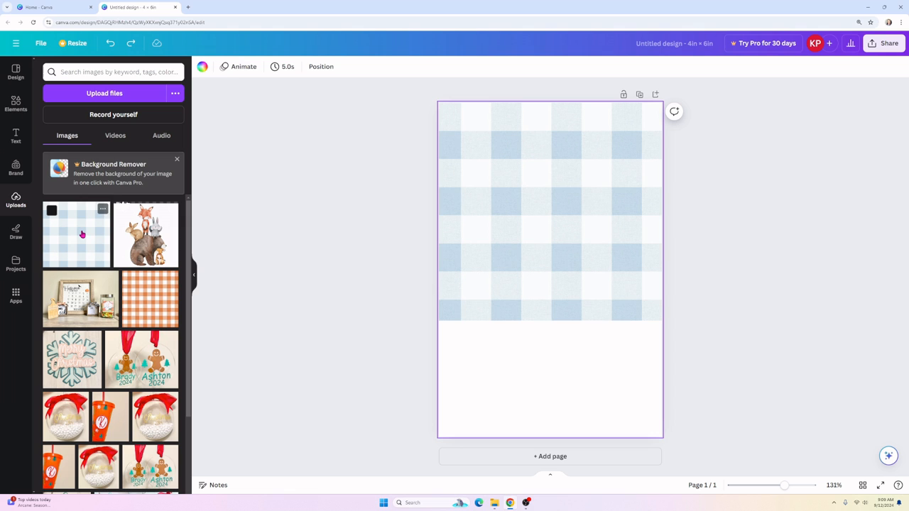
Step: Add a second gingham copy below and adjust both so they fill the page
drag(81, 237, 519, 260)
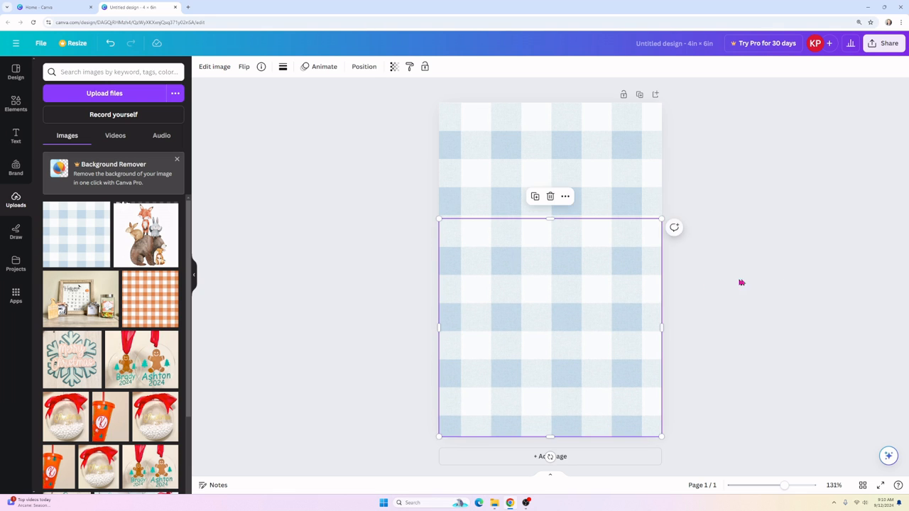
click(776, 276)
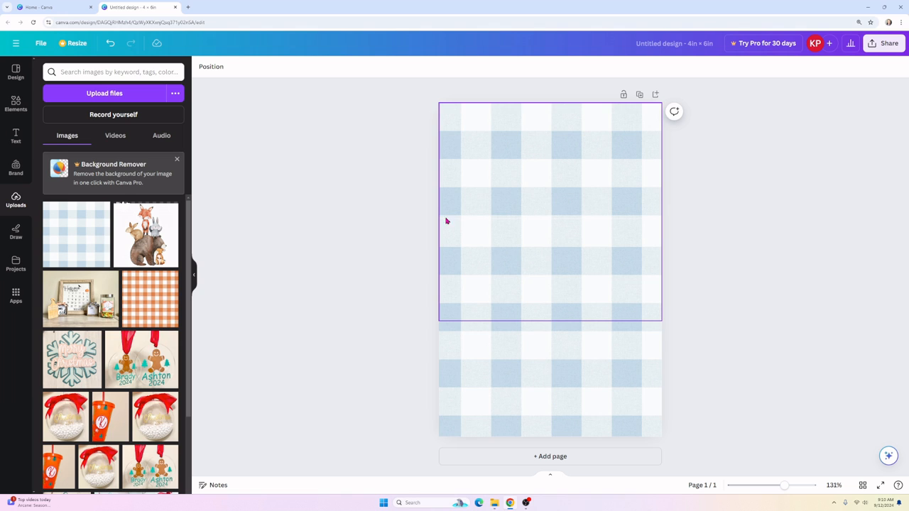
click(505, 238)
drag(505, 235, 504, 232)
drag(550, 432, 547, 436)
click(523, 152)
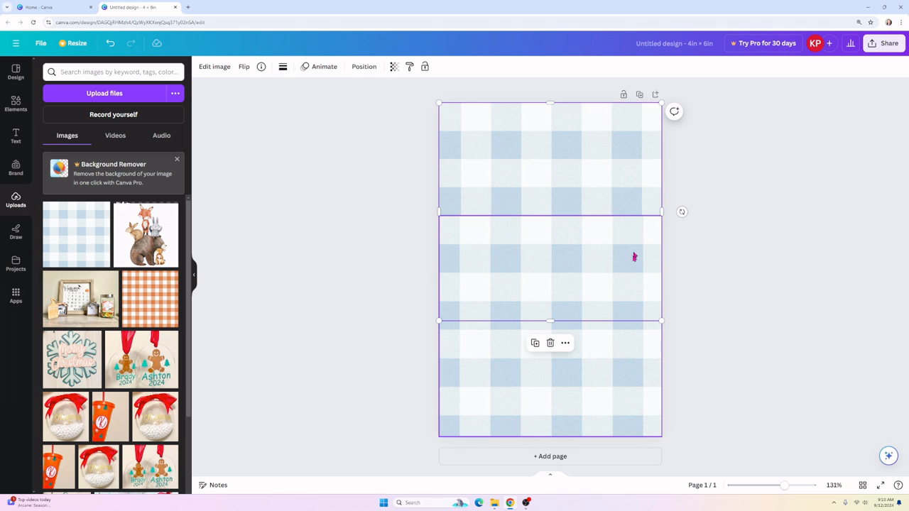
drag(439, 321, 438, 318)
click(752, 241)
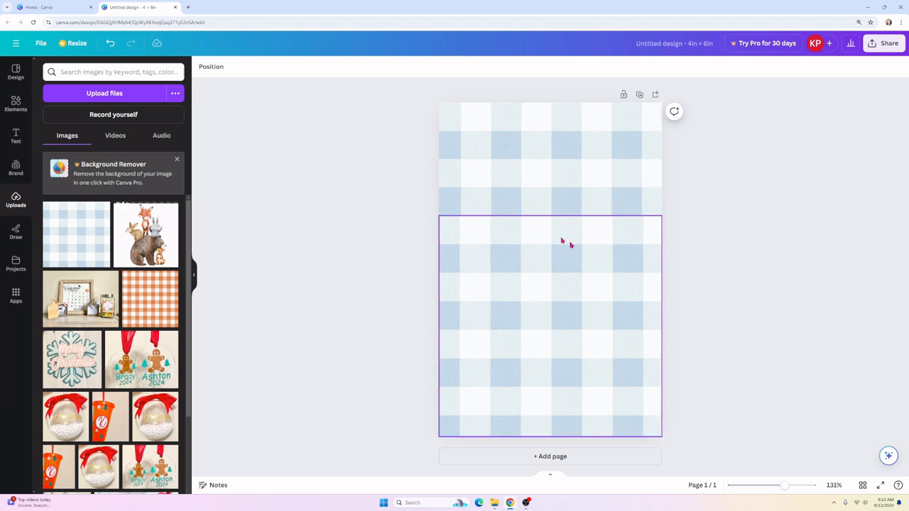
click(17, 105)
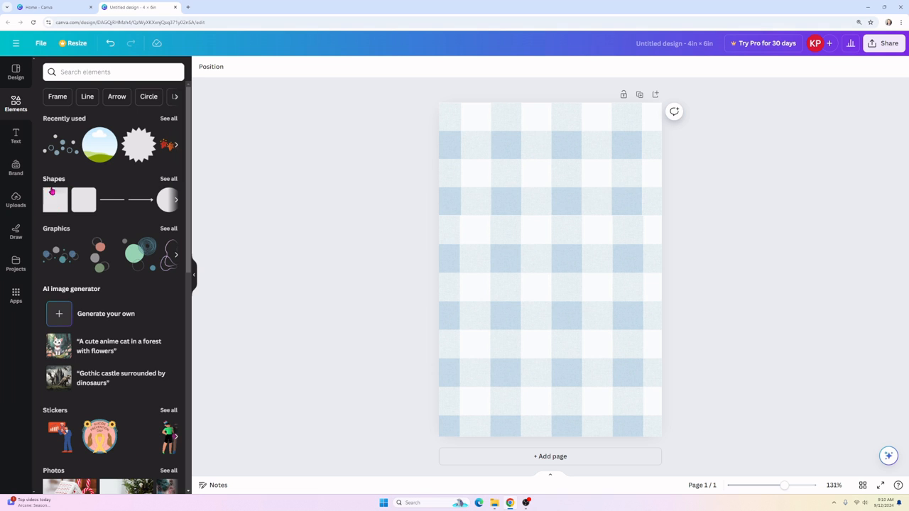
Step: Add a square shape, resize it to about 3.2 × 4.2, and centre it
click(55, 179)
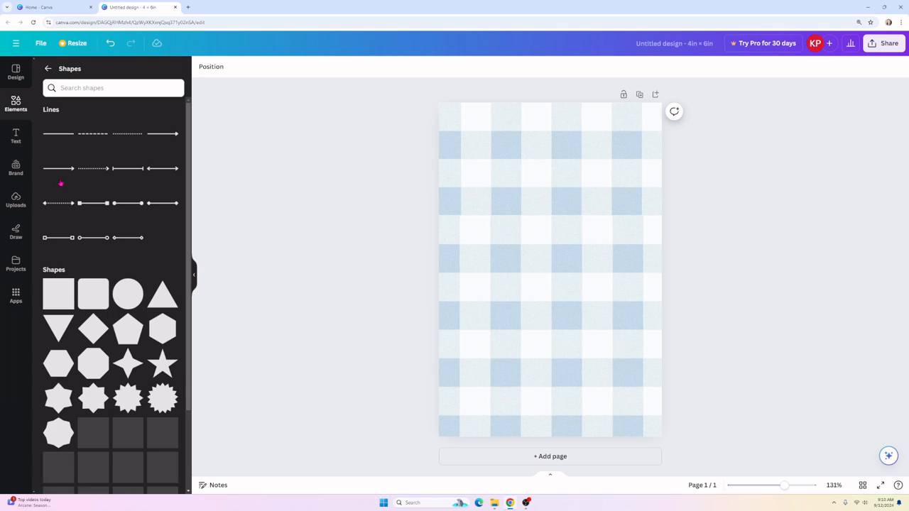
click(62, 304)
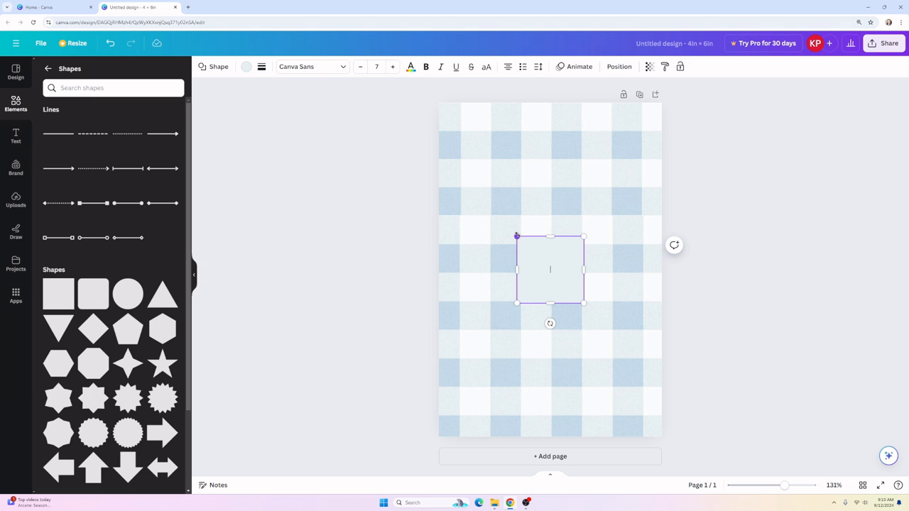
drag(517, 235, 466, 154)
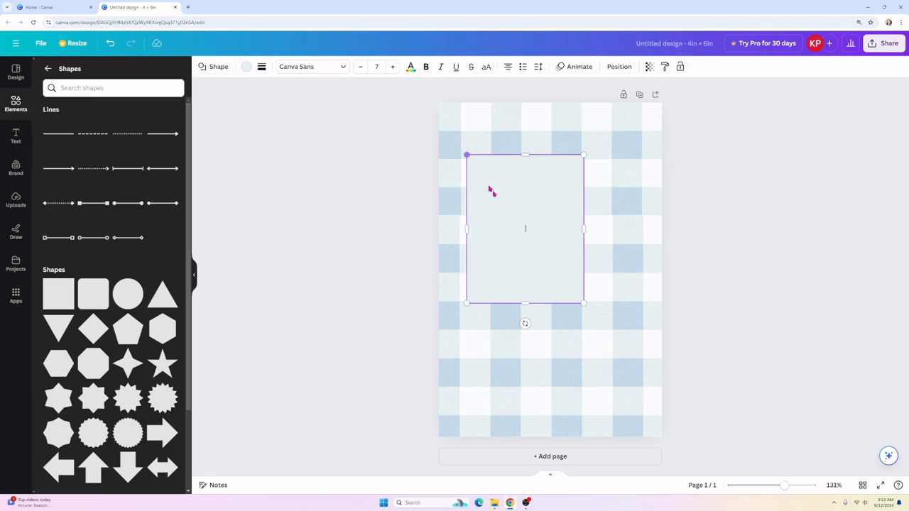
drag(583, 303, 641, 391)
mouse_move(566, 331)
mouse_down()
mouse_move(557, 327)
mouse_move(568, 339)
mouse_move(564, 327)
mouse_up()
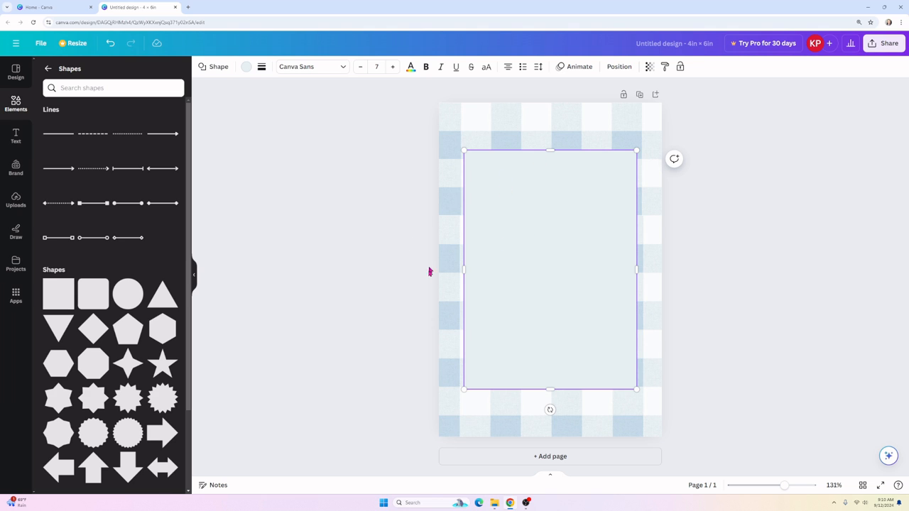
Step: Change the rectangle's colour to white
click(246, 67)
click(147, 121)
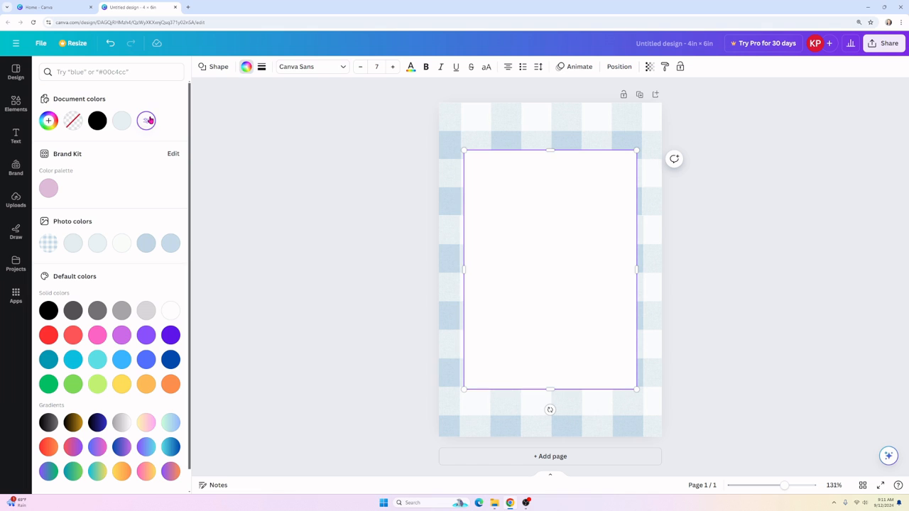
key(Escape)
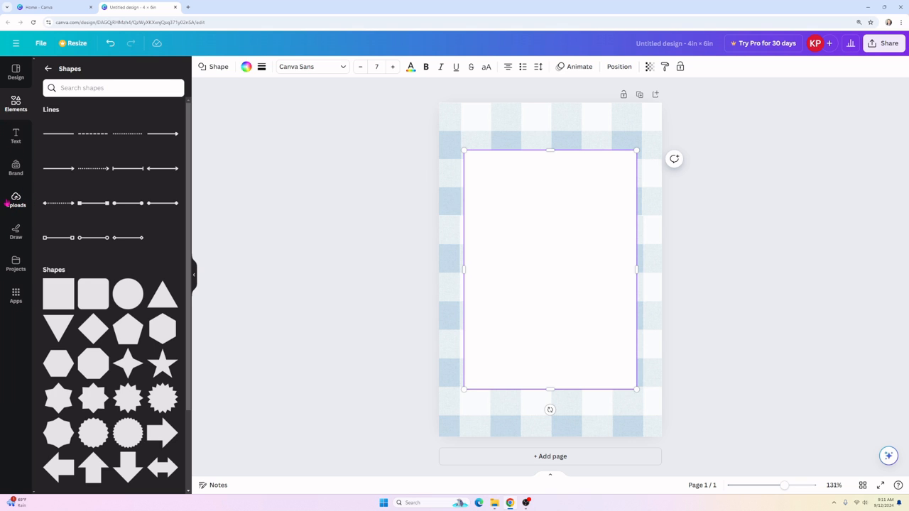
click(17, 204)
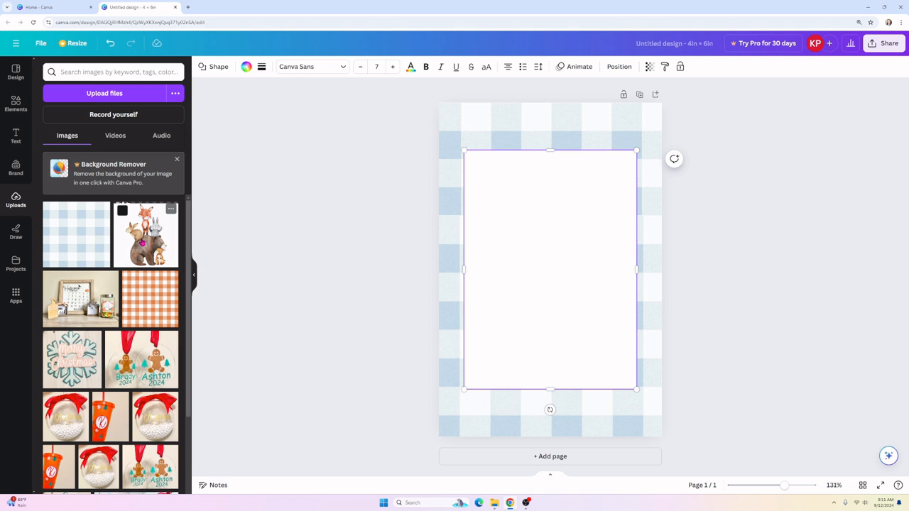
Step: Place the animal illustration, crop its blank left, right and top edges, and move it lower-left
drag(145, 234, 550, 270)
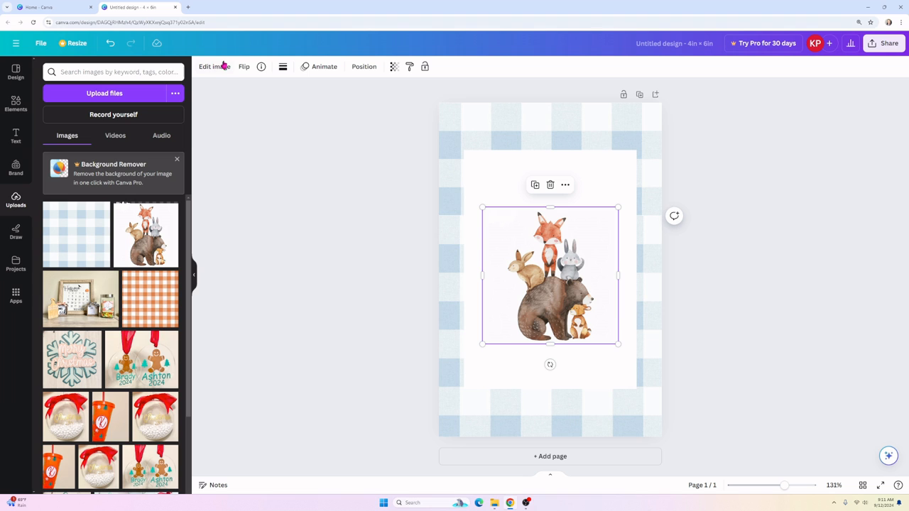
click(213, 66)
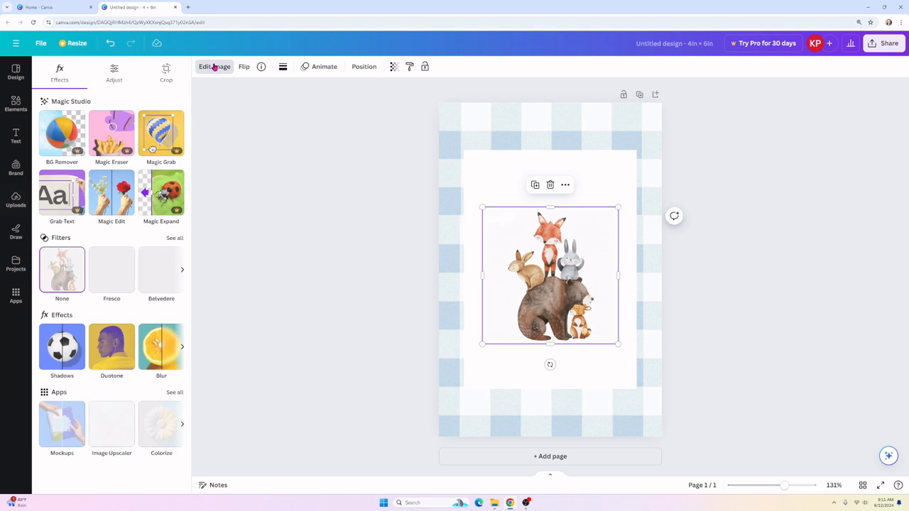
click(166, 74)
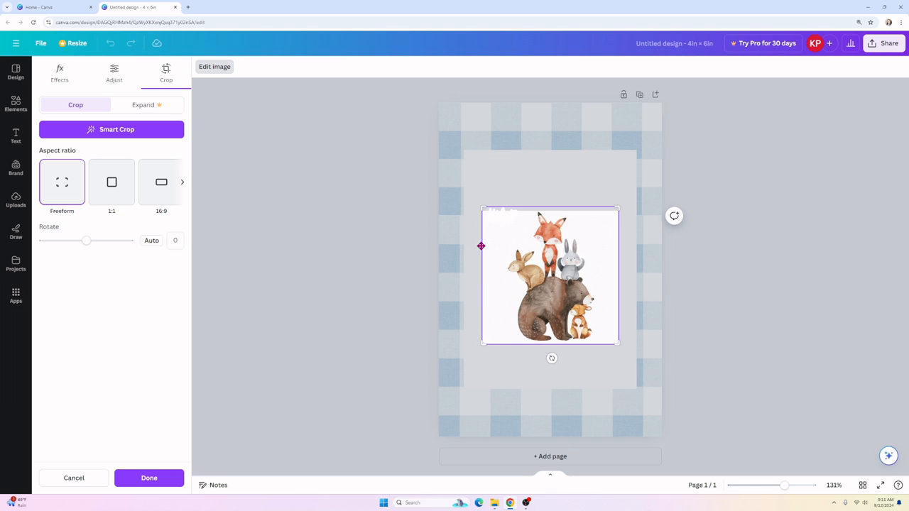
drag(482, 342, 507, 344)
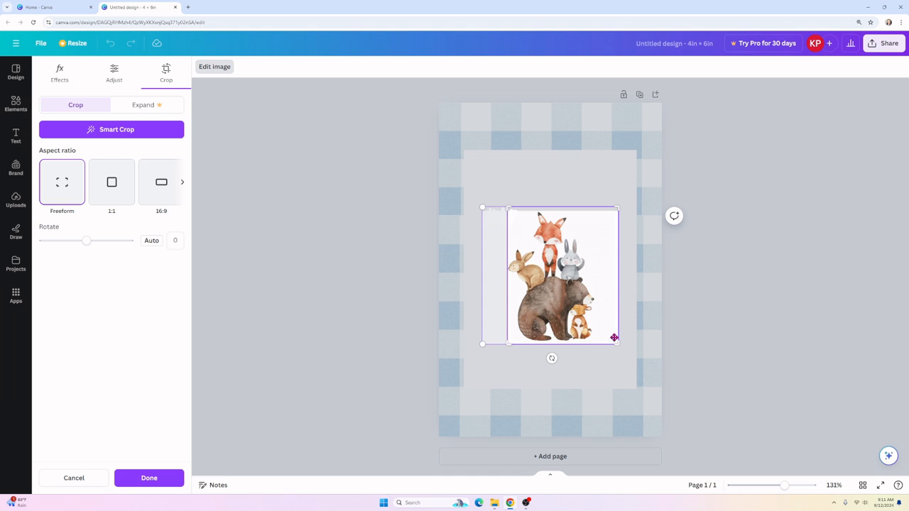
drag(617, 343, 595, 341)
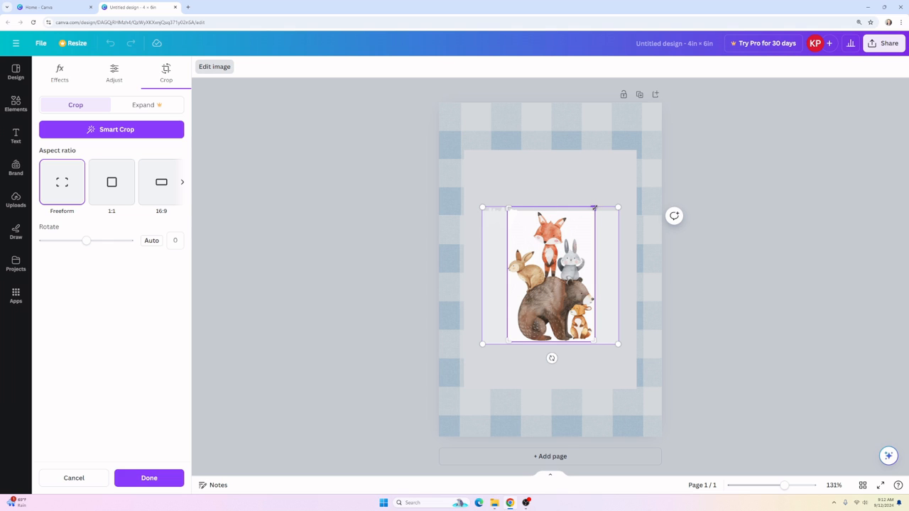
drag(594, 207, 594, 211)
key(Return)
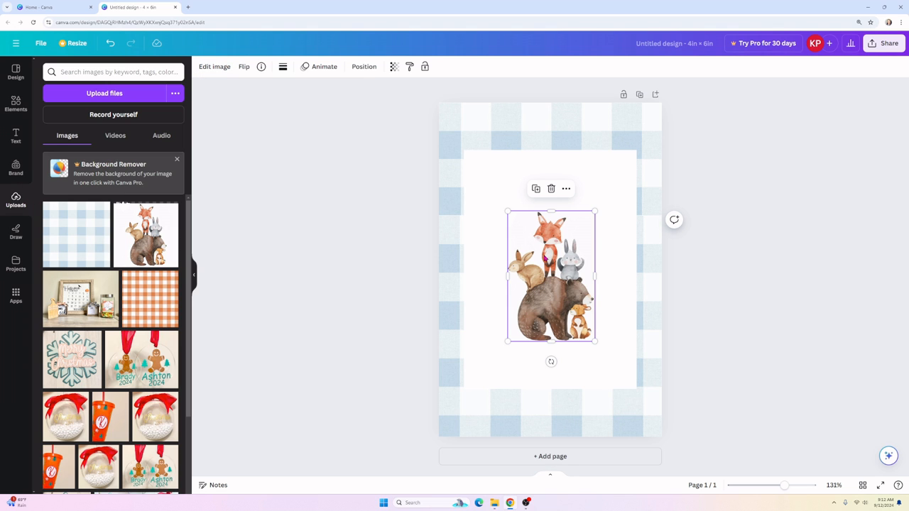
drag(553, 281, 508, 325)
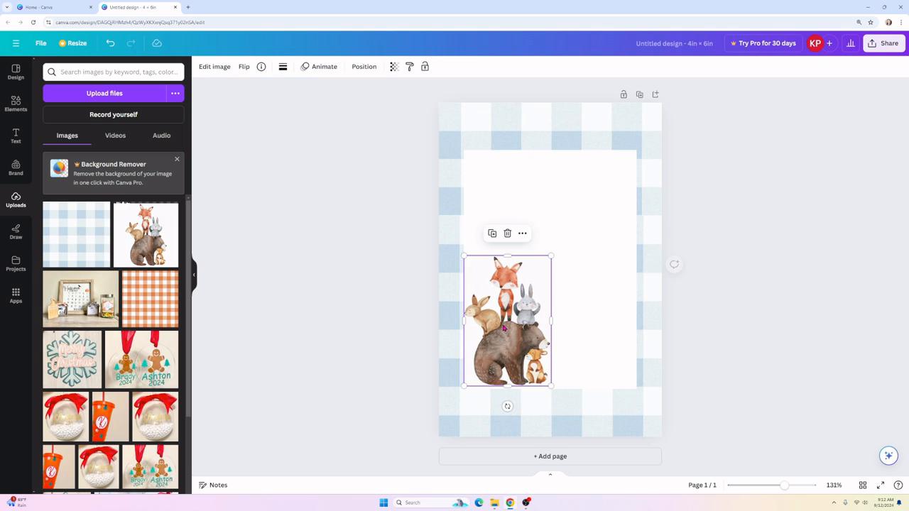
click(409, 318)
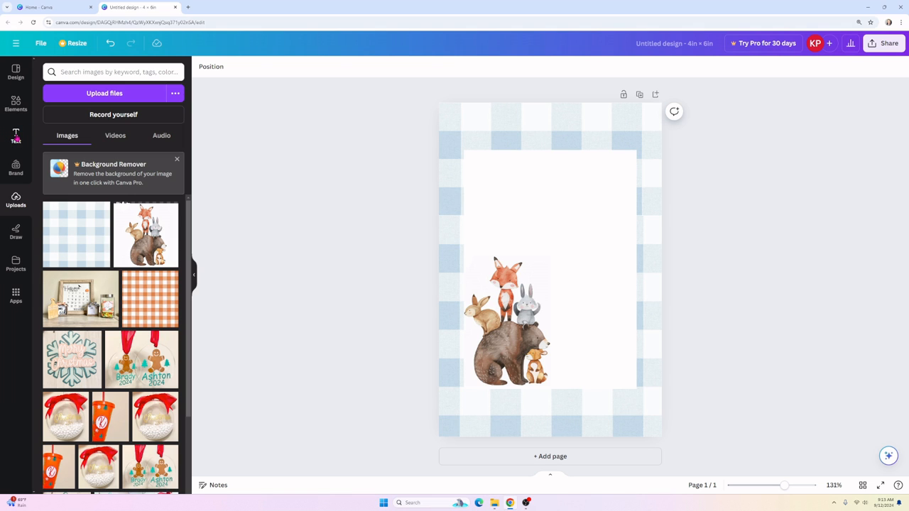
Step: Add an 'Add a subheading' text box, drag it near the panel top, and select its text
click(16, 136)
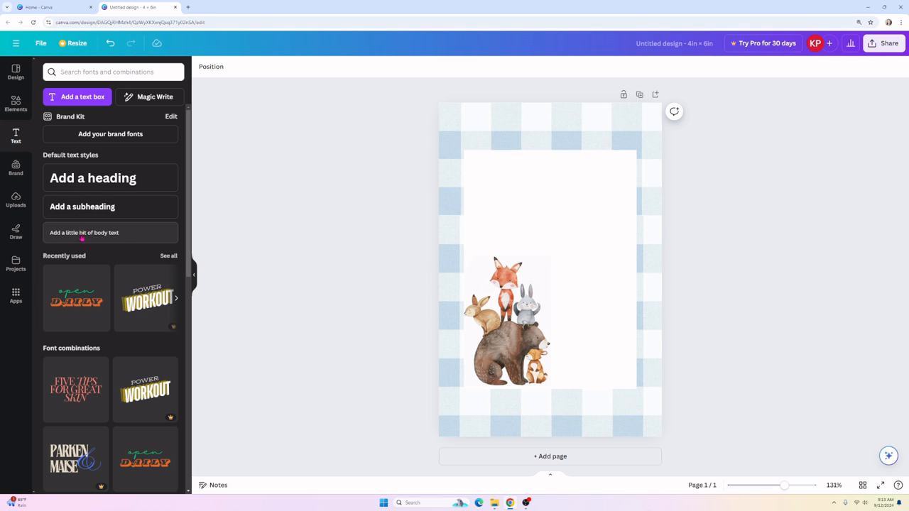
scroll(57, 301, down, 1)
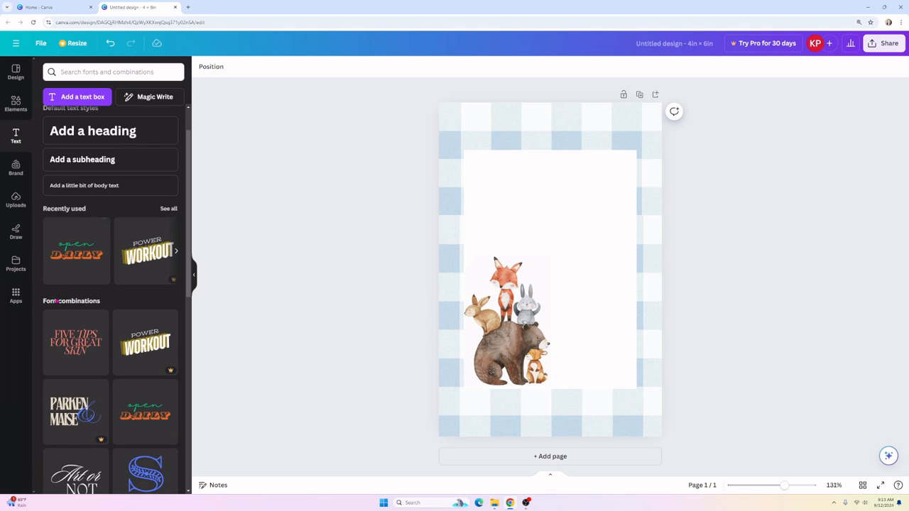
scroll(89, 313, down, 5)
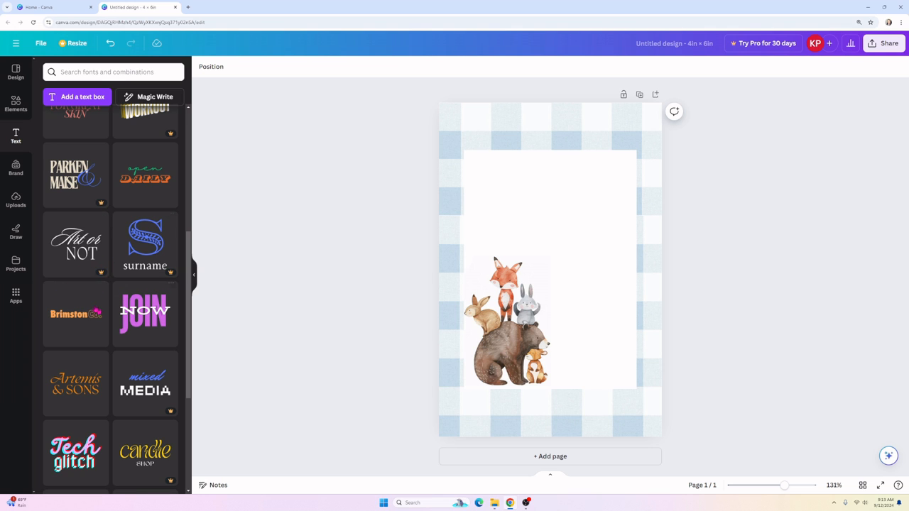
scroll(82, 224, up, 5)
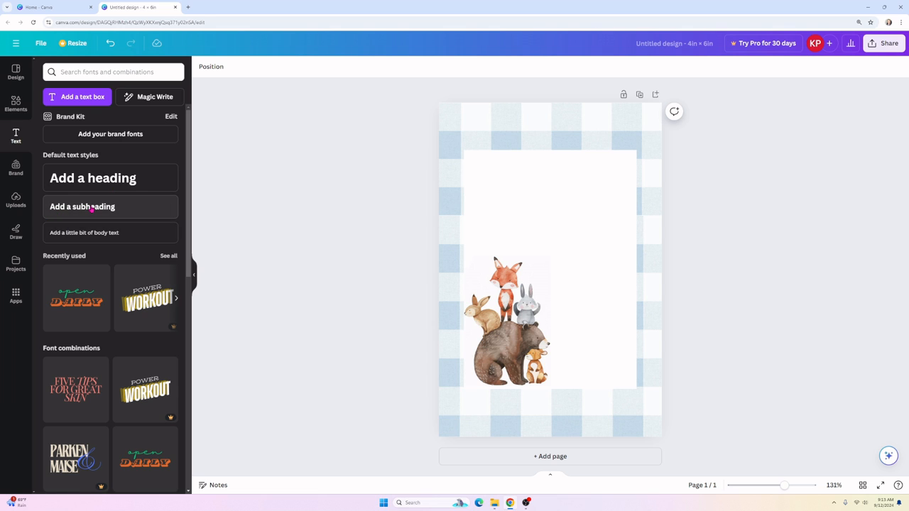
click(92, 207)
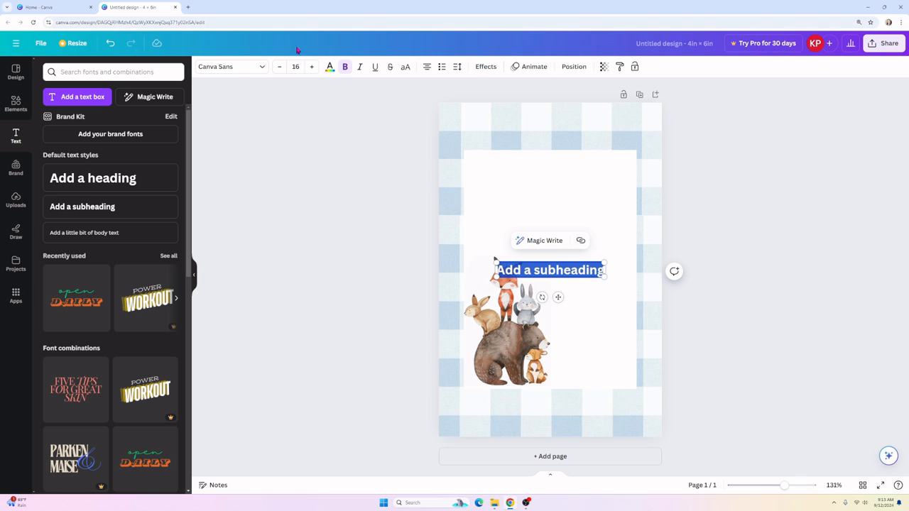
click(572, 270)
click(615, 268)
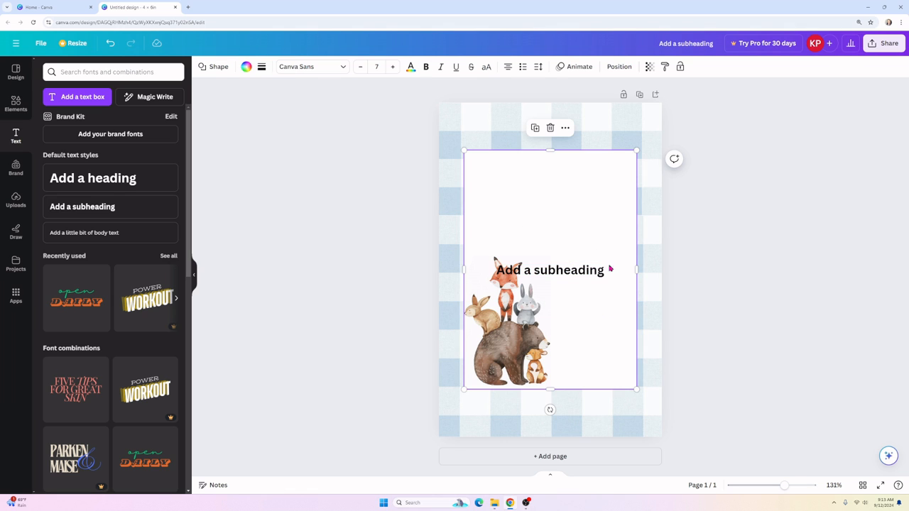
drag(575, 272, 561, 183)
double_click(560, 182)
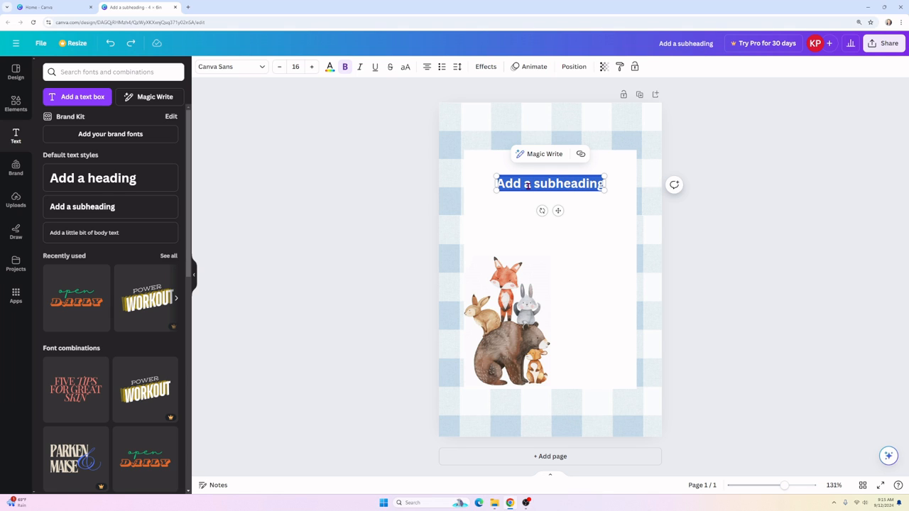
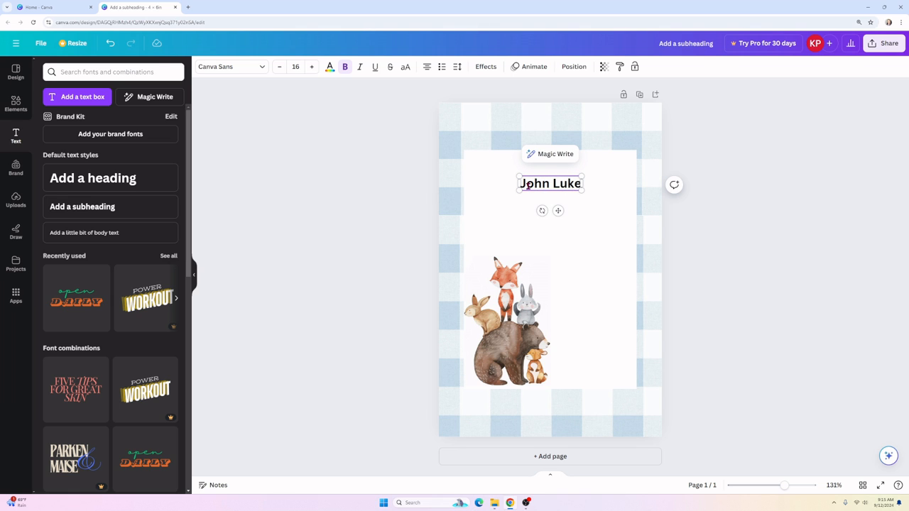
Step: Replace the subheading with the child's name and set it in the Hangyaboly font
click(228, 66)
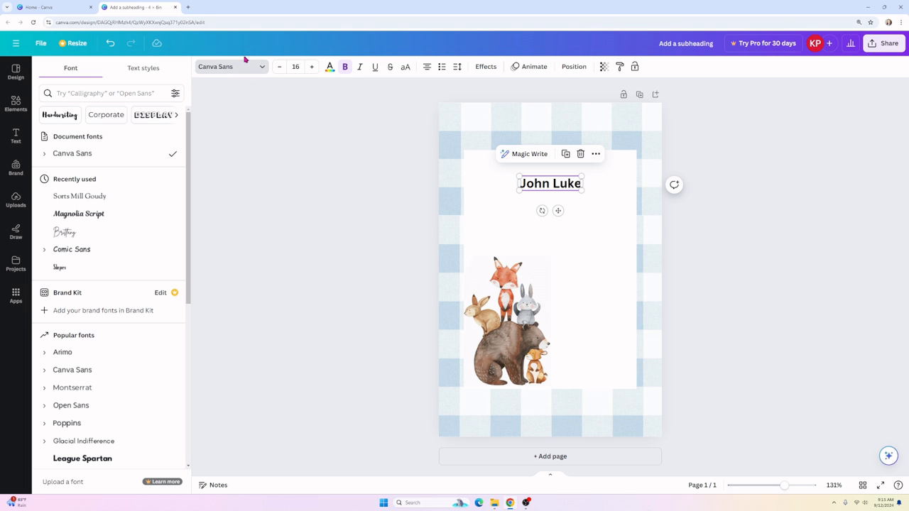
scroll(92, 387, down, 6)
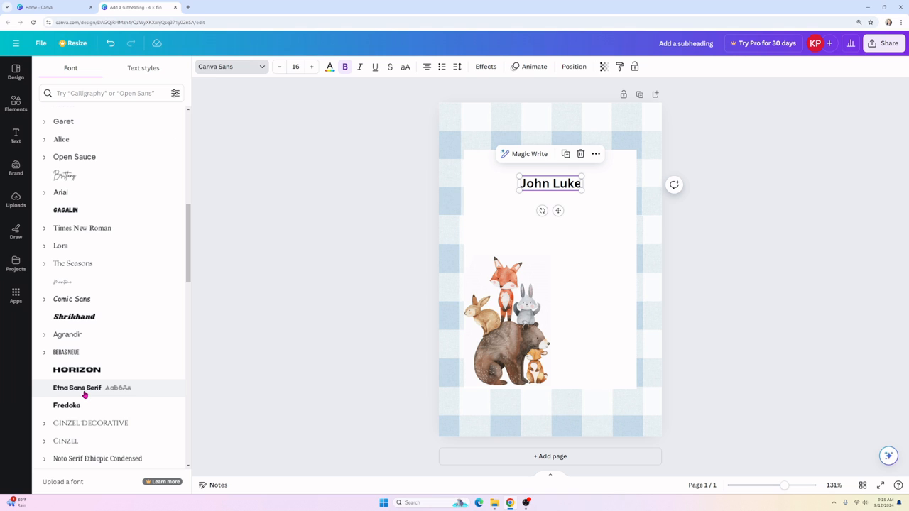
scroll(83, 395, down, 4)
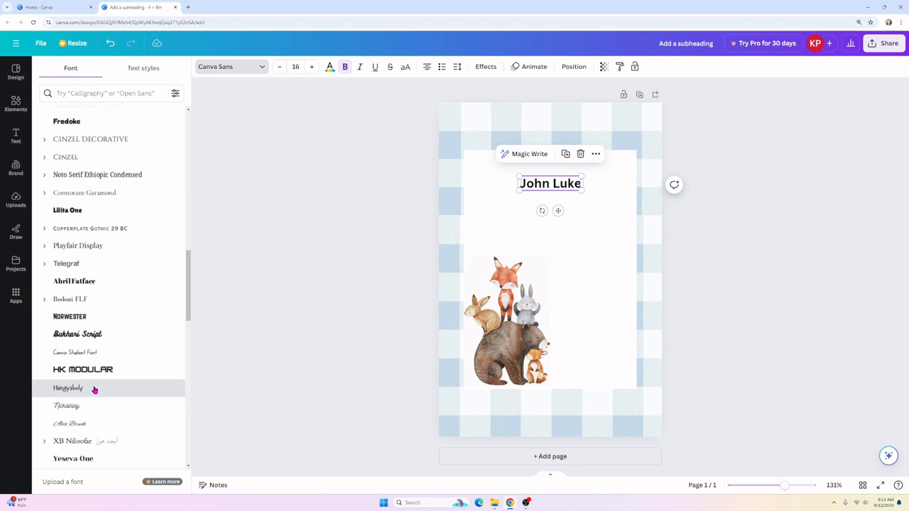
click(94, 389)
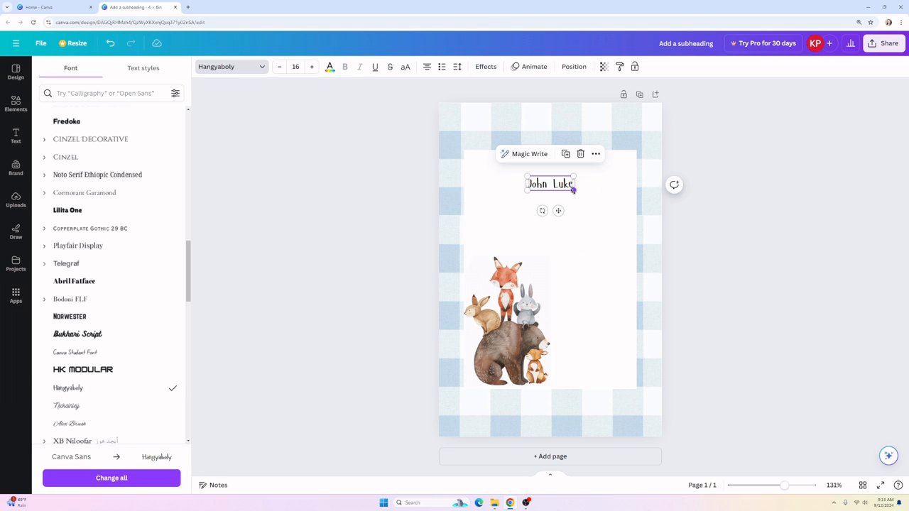
Step: Enlarge and centre the name, leaving its letter spacing at 0
drag(572, 189, 635, 239)
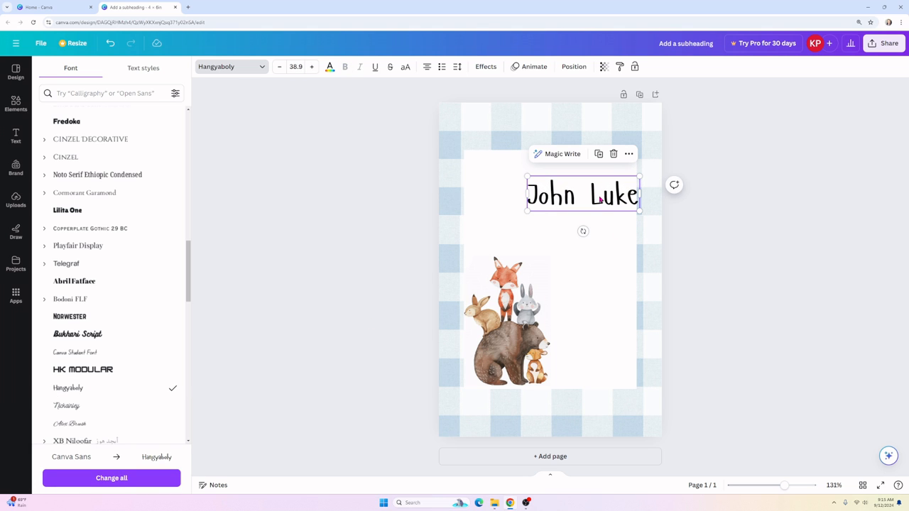
drag(612, 201, 582, 193)
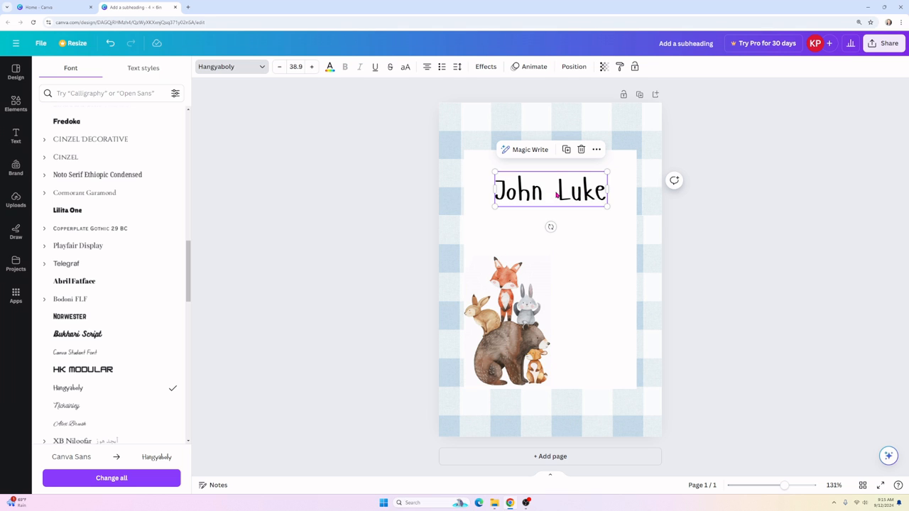
click(456, 67)
click(456, 67)
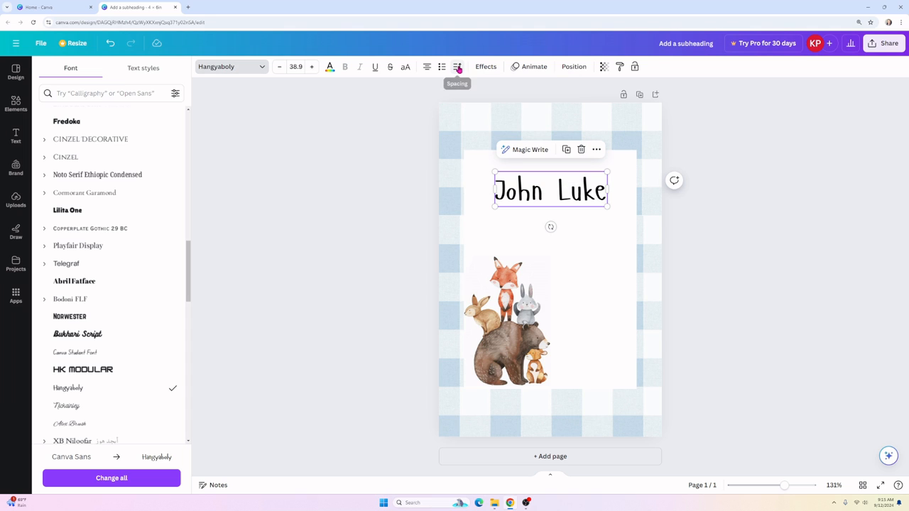
click(458, 69)
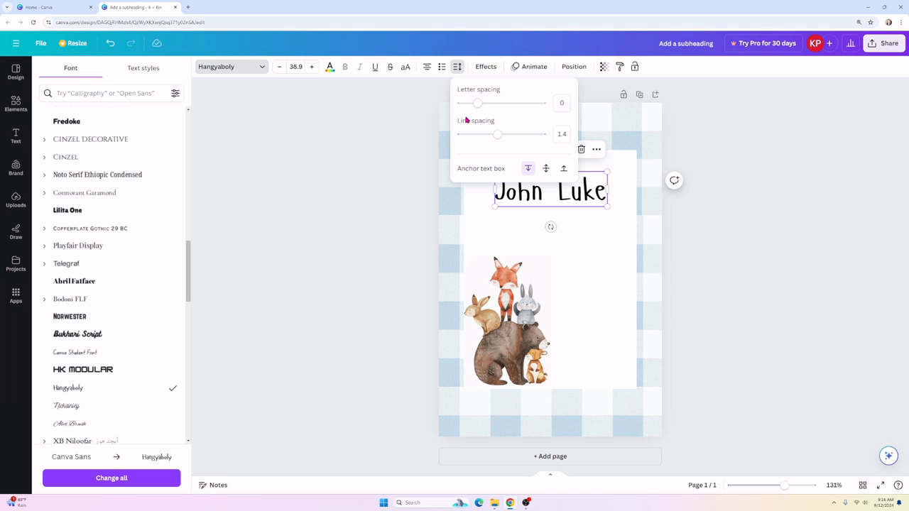
click(497, 135)
click(479, 104)
drag(478, 105, 473, 105)
key(Escape)
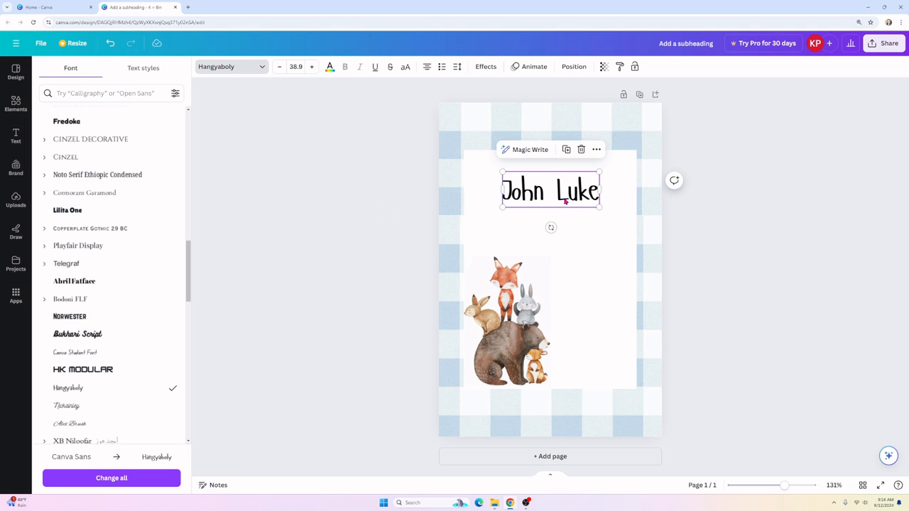
drag(599, 206, 585, 183)
Step: Colour the name light blue, enlarge it to 57.1 and recentre it near the top
click(330, 67)
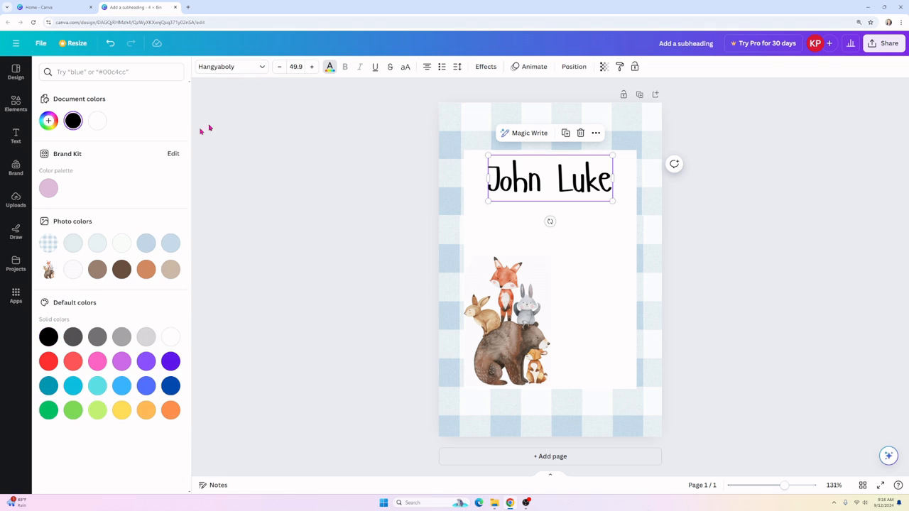
click(171, 244)
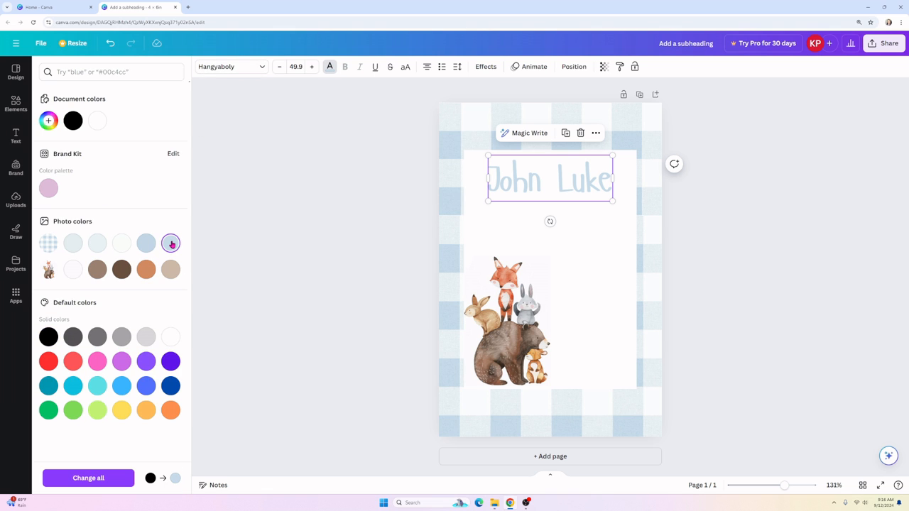
click(147, 248)
key(Escape)
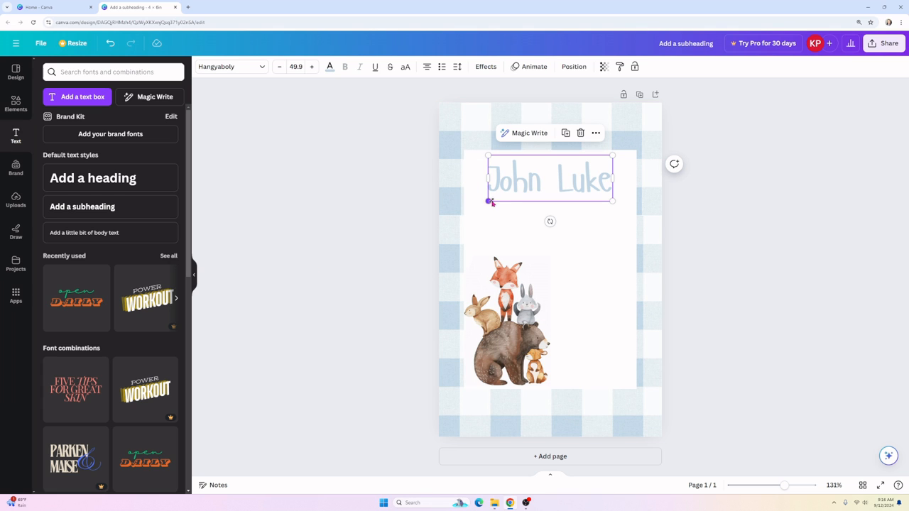
drag(488, 200, 470, 208)
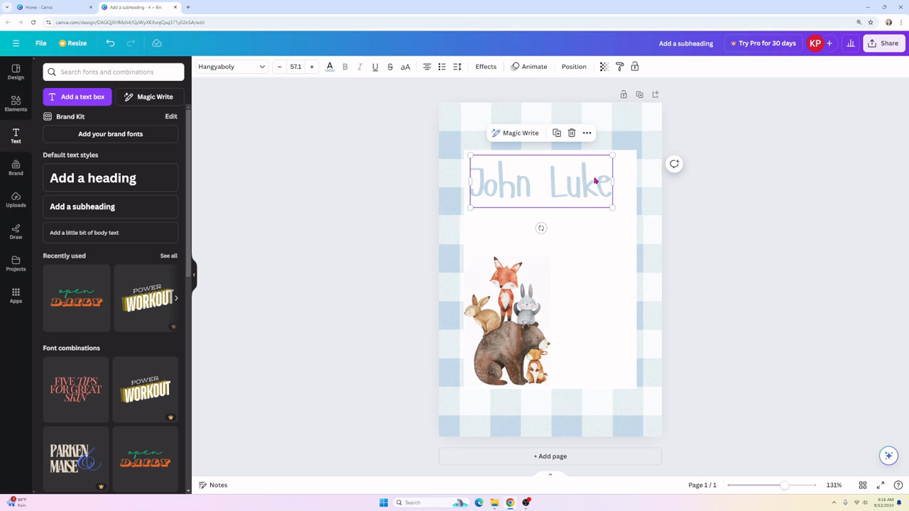
drag(576, 193, 585, 182)
Step: Add a subheading under the name reading 'is turning' in the ALTA font
click(288, 257)
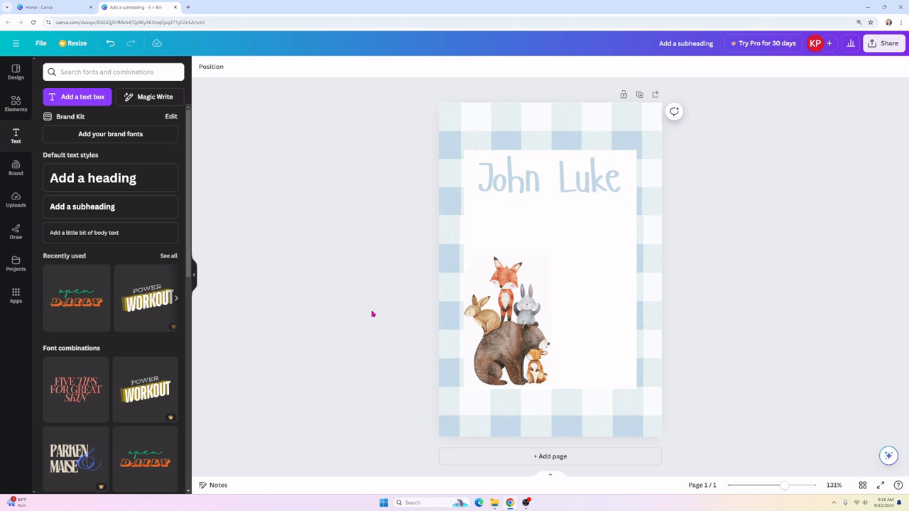
click(98, 206)
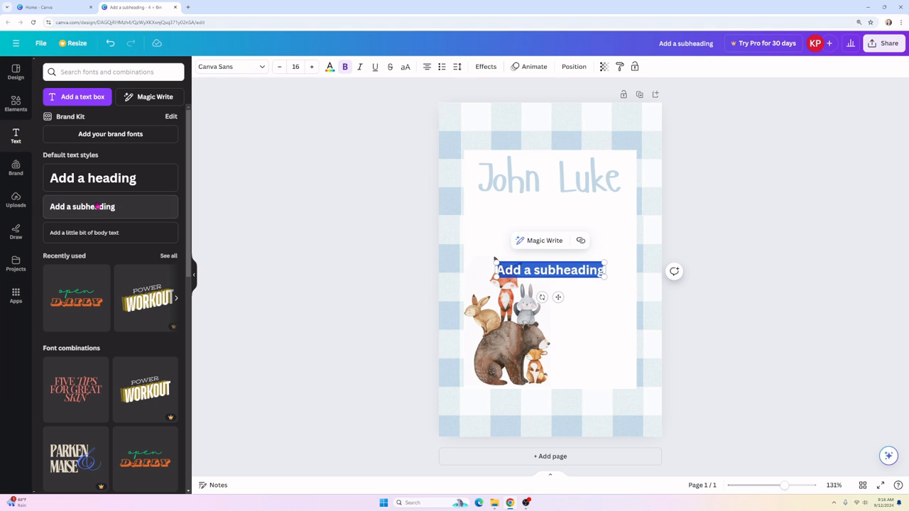
click(645, 275)
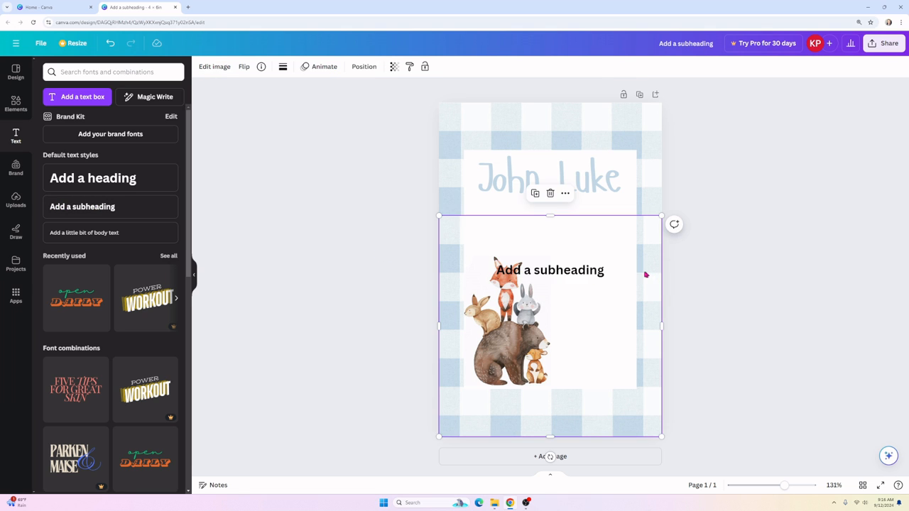
click(566, 269)
drag(566, 270, 567, 215)
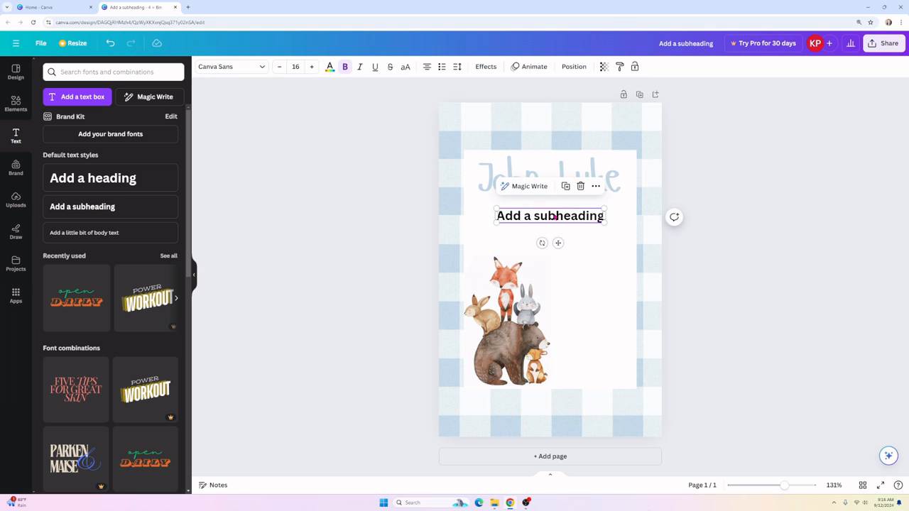
double_click(552, 214)
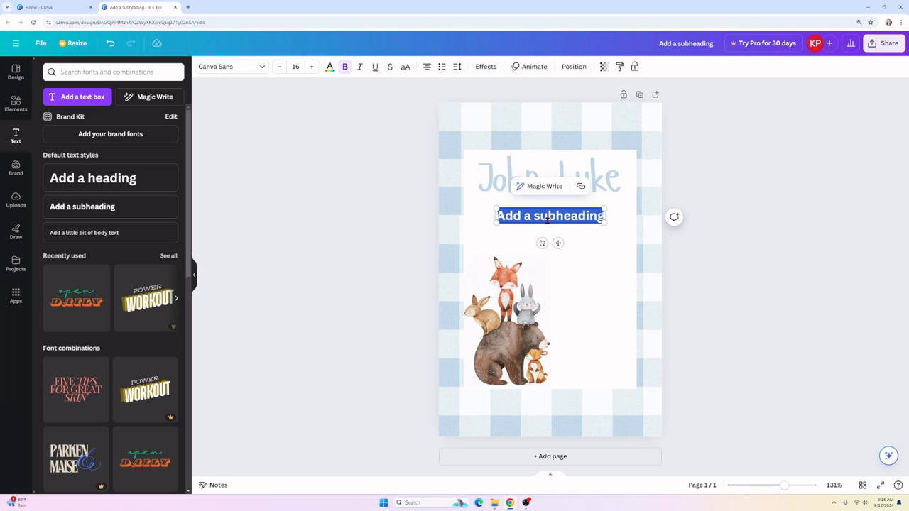
text(is tu)
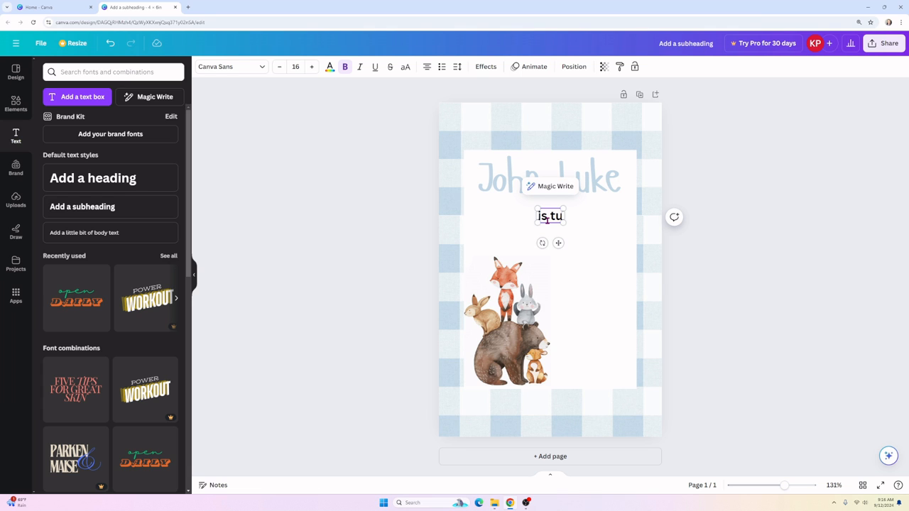
text(rning)
click(242, 67)
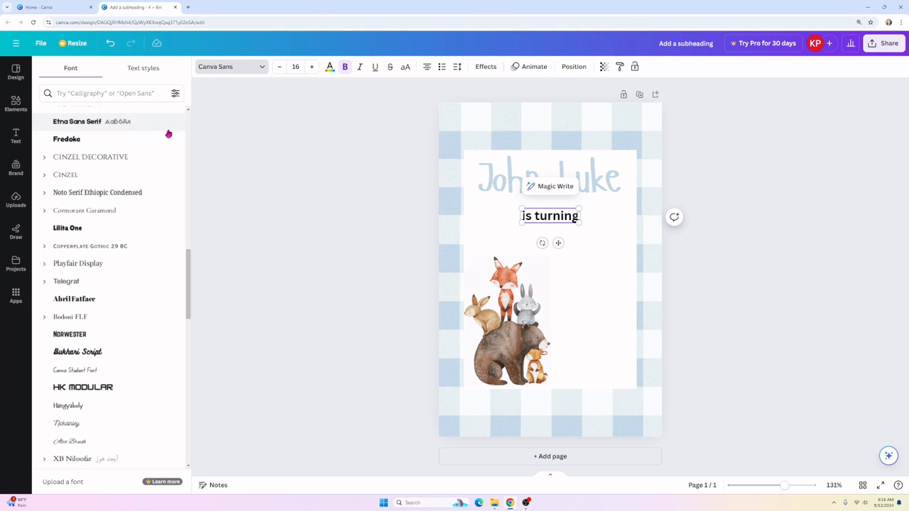
scroll(98, 379, down, 1)
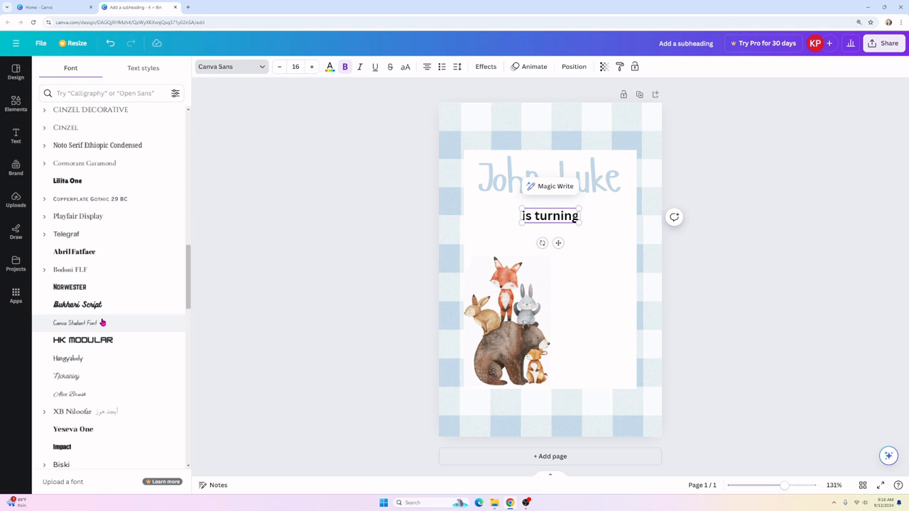
scroll(101, 318, down, 2)
scroll(102, 320, down, 2)
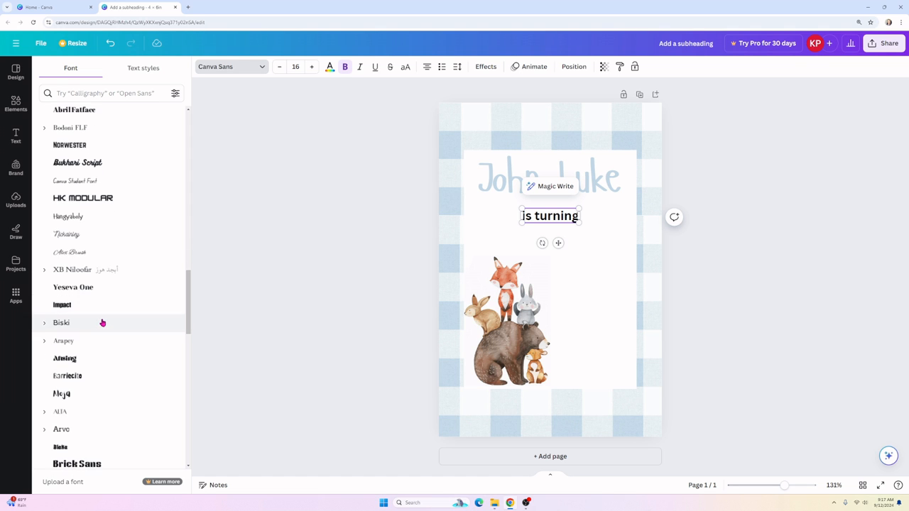
click(96, 367)
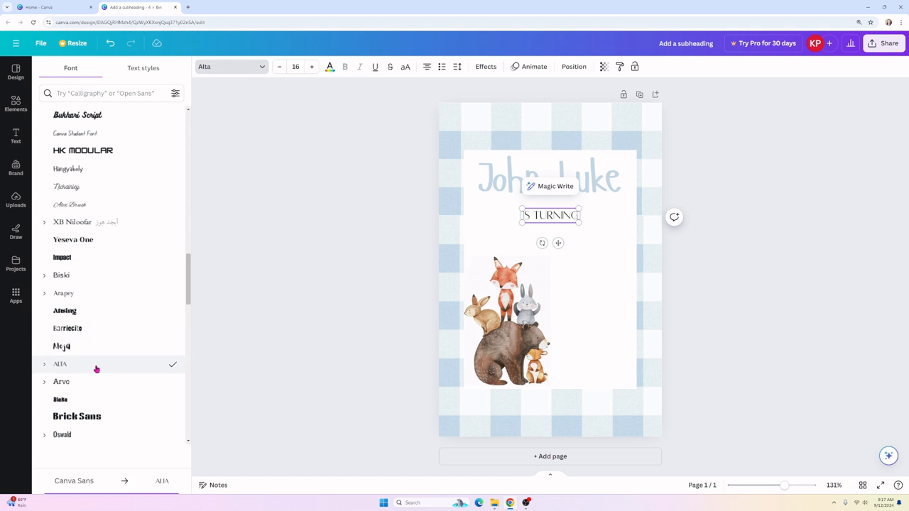
Step: Colour IS TURNING light blue from the photo colours and enlarge it to 25.1
click(330, 67)
click(98, 120)
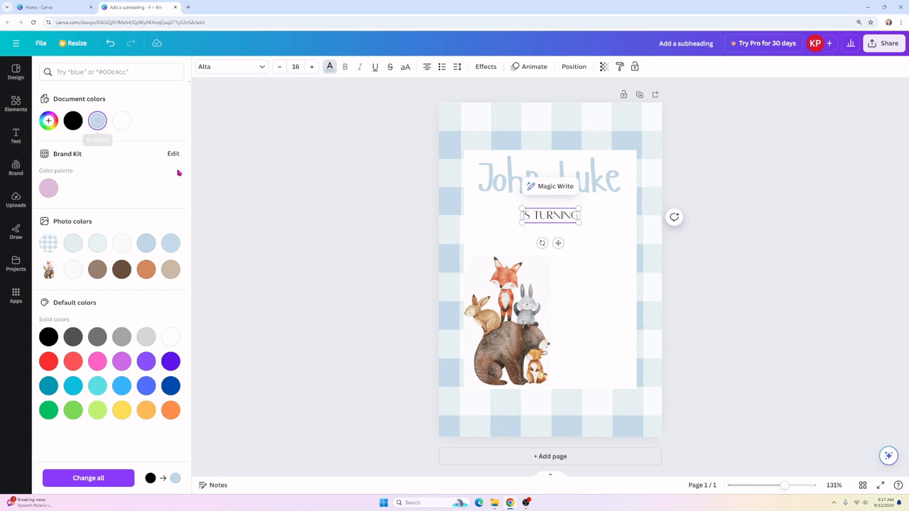
click(103, 122)
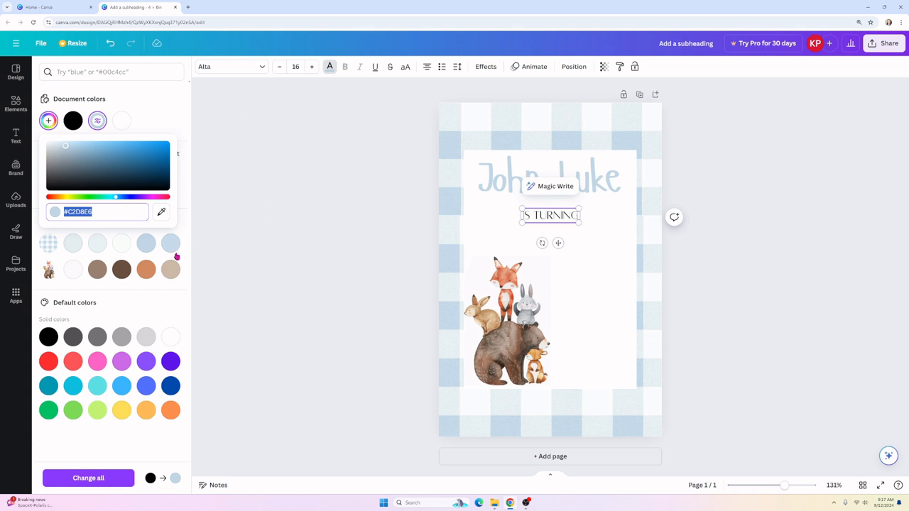
click(144, 248)
drag(578, 216, 318, 215)
click(146, 244)
key(Escape)
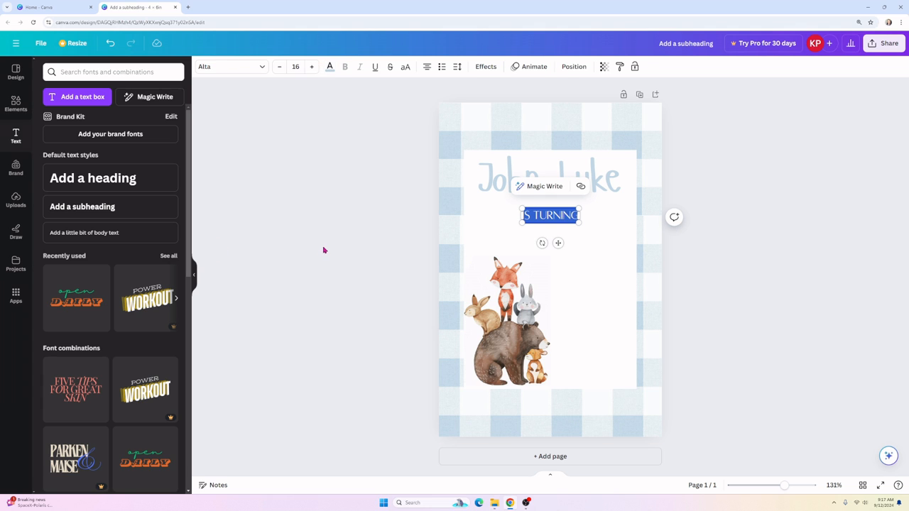
click(355, 249)
click(544, 226)
drag(579, 223, 552, 210)
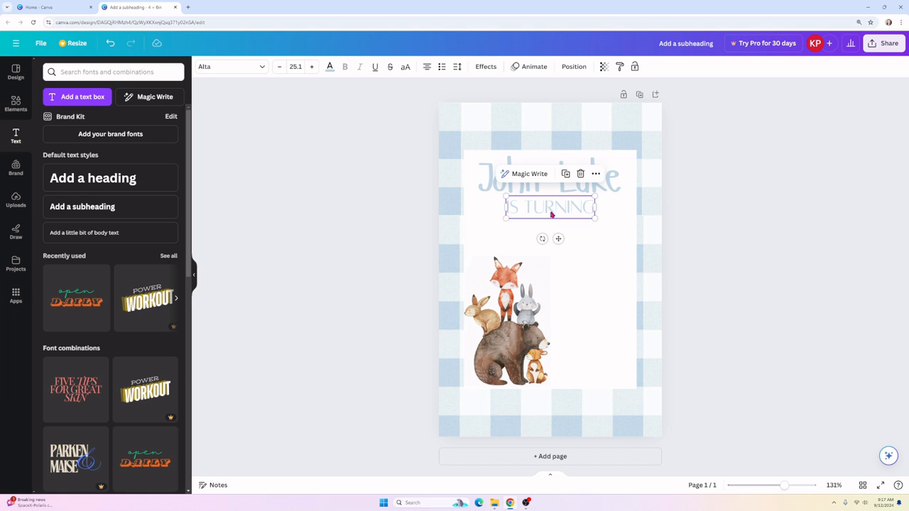
click(311, 246)
Step: Add a subheading reading 'ONE' just under IS TURNING and increase its font size
click(121, 207)
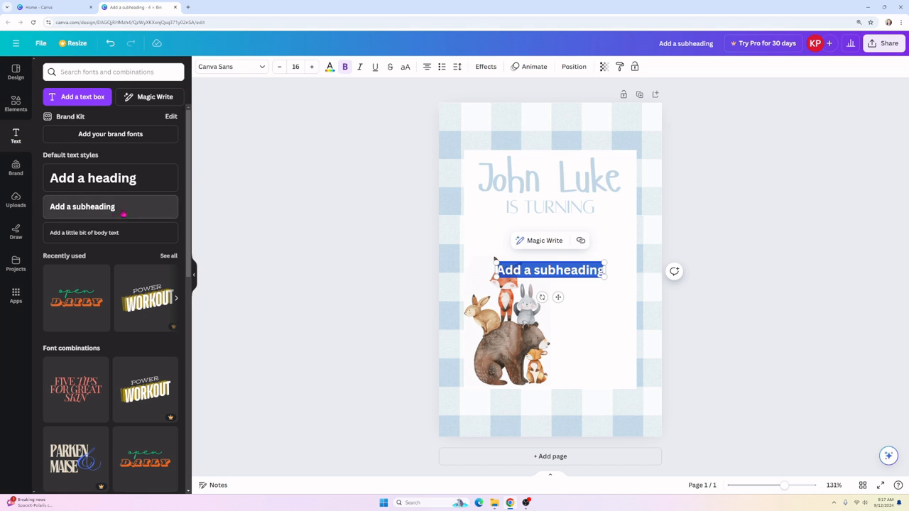
text(ONE)
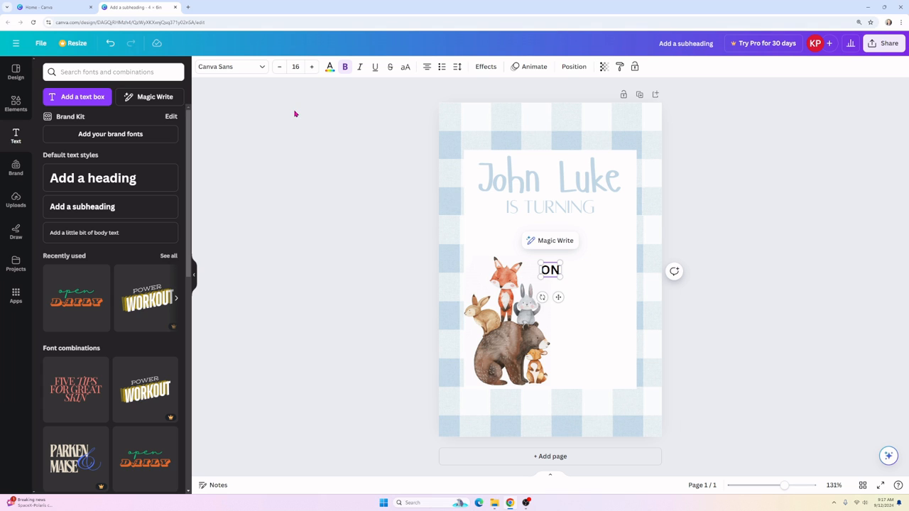
click(460, 283)
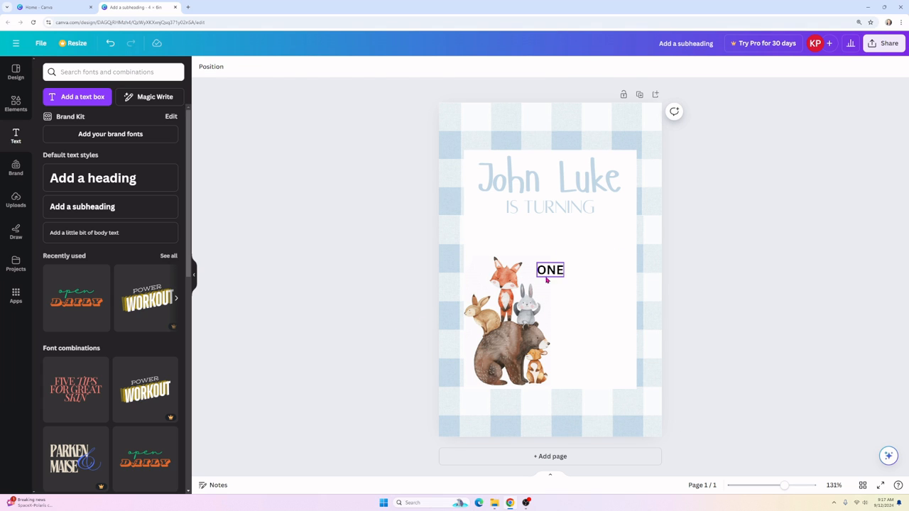
drag(550, 270, 549, 222)
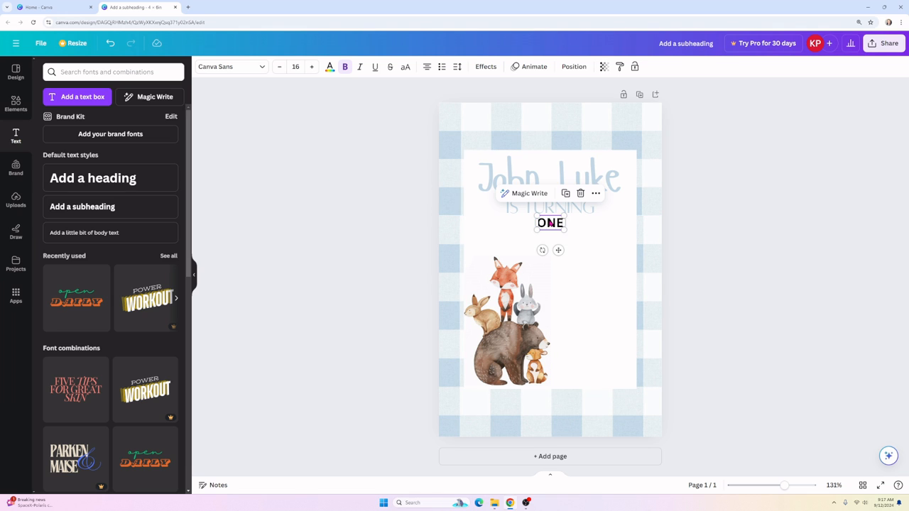
click(311, 66)
click(311, 66)
click(311, 66)
click(313, 67)
click(313, 67)
click(313, 67)
click(312, 66)
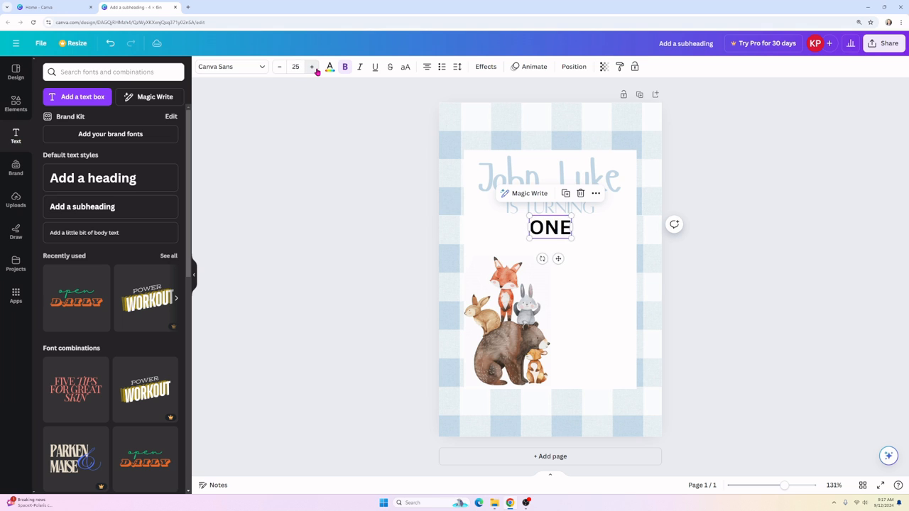
click(313, 67)
click(313, 67)
click(312, 67)
click(312, 67)
click(313, 67)
click(312, 67)
click(313, 67)
click(312, 66)
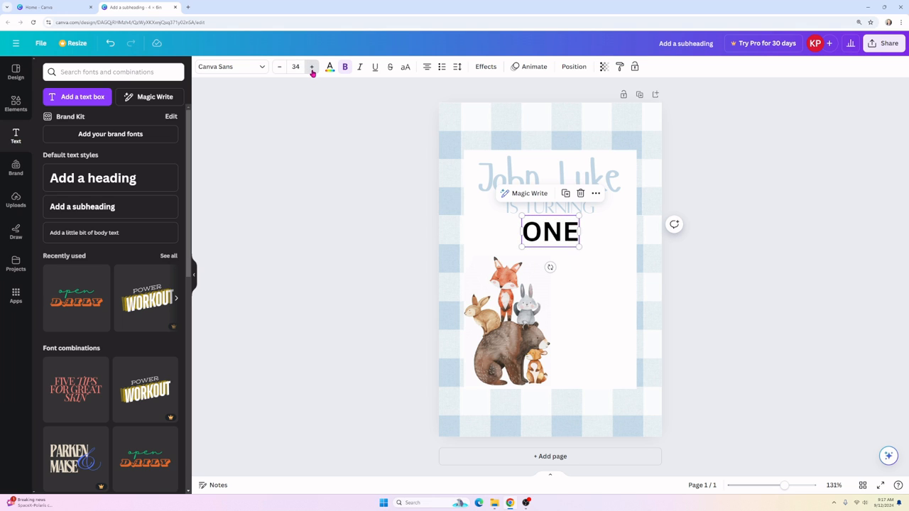
click(312, 67)
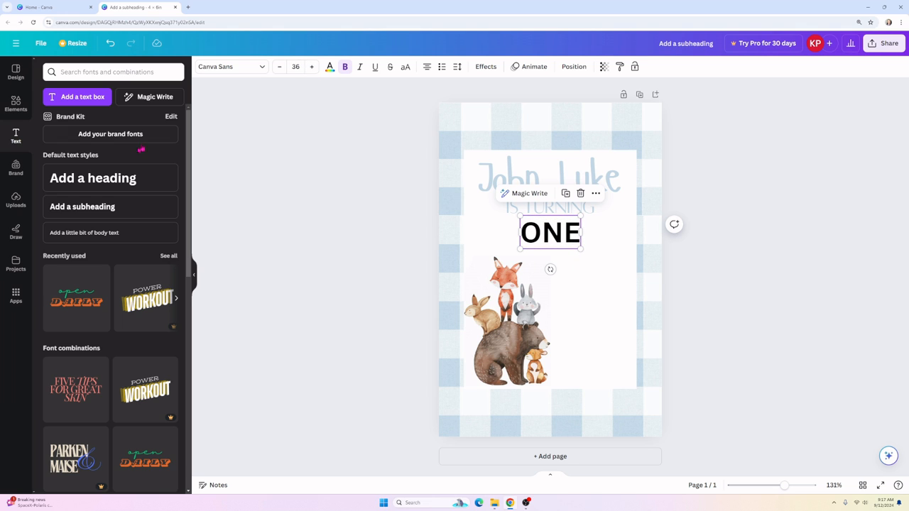
Step: Try several fonts on ONE, settle on Old Standard, and centre it at size 47.1
click(231, 66)
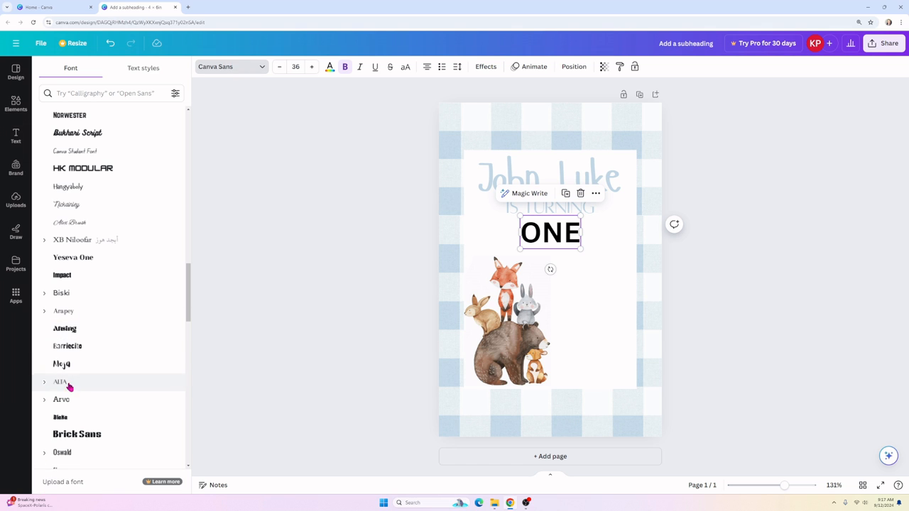
scroll(97, 431, down, 1)
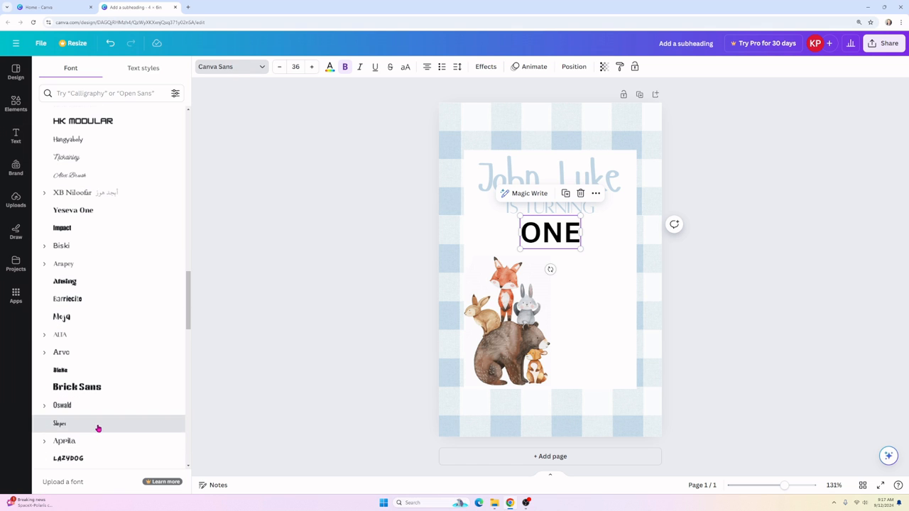
click(98, 424)
scroll(98, 428, down, 1)
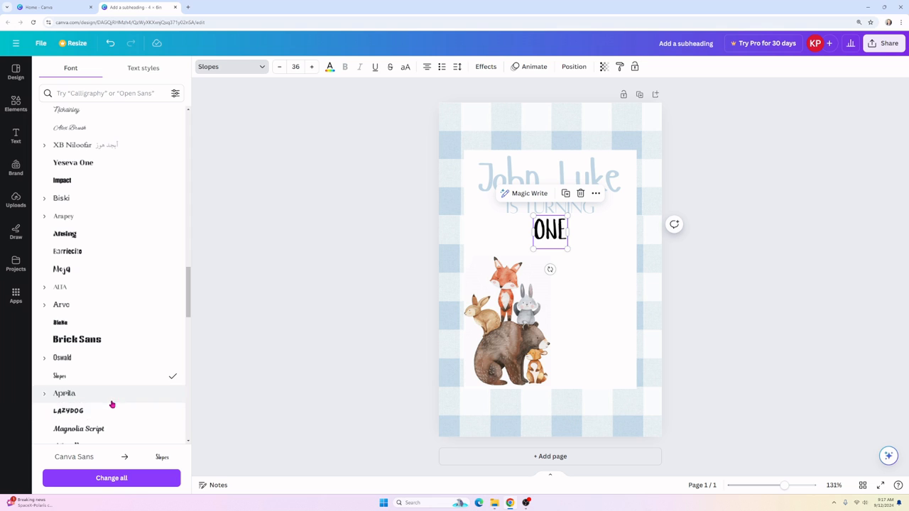
click(107, 412)
click(114, 392)
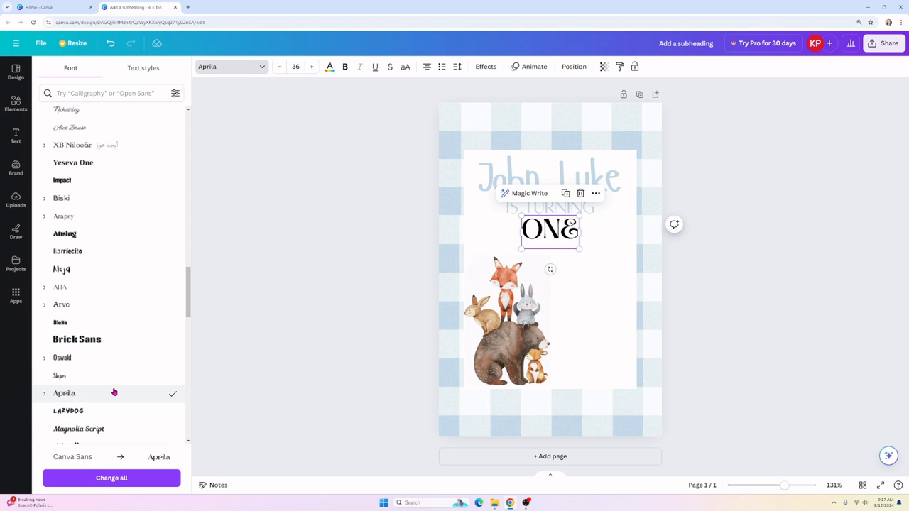
click(111, 375)
click(111, 349)
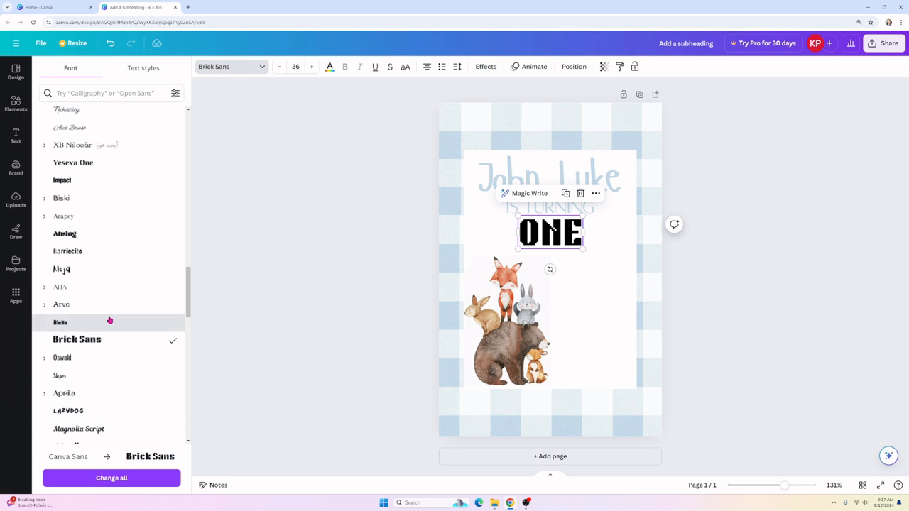
click(109, 321)
click(102, 343)
scroll(102, 363, down, 1)
scroll(102, 363, down, 3)
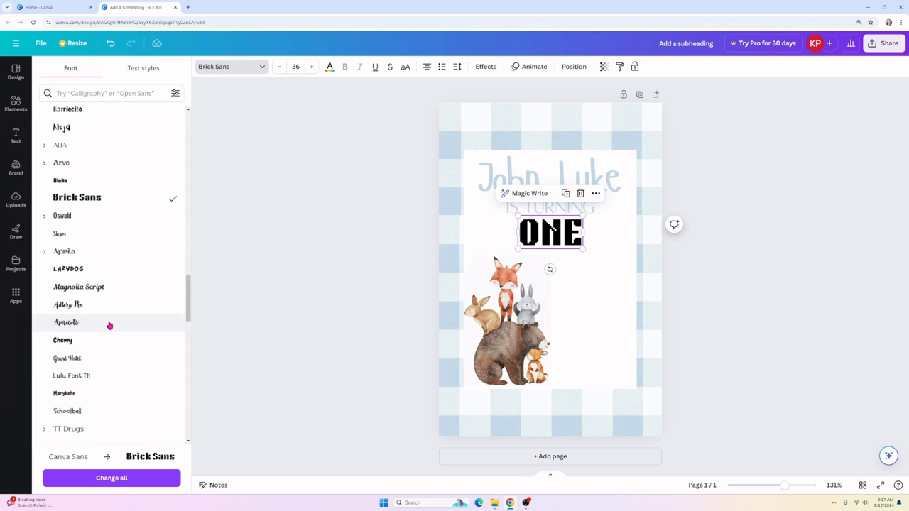
click(109, 324)
click(100, 348)
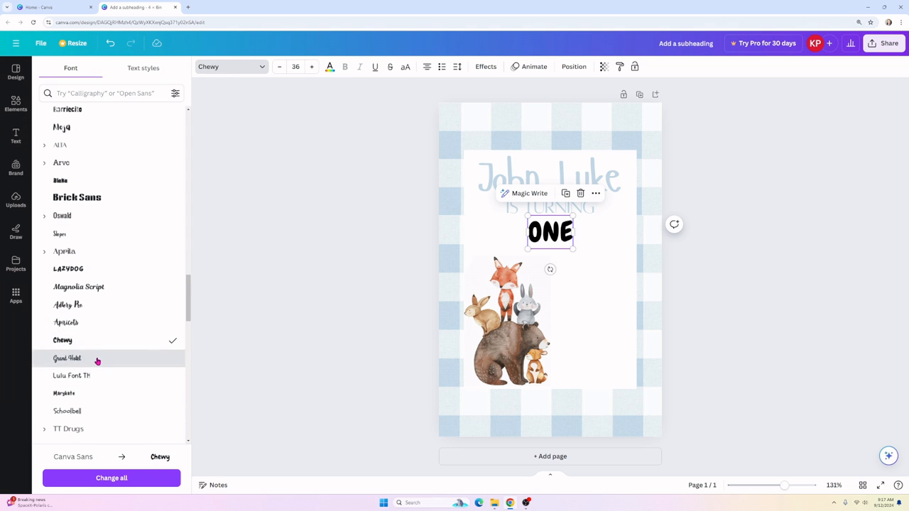
click(98, 359)
click(88, 377)
click(94, 400)
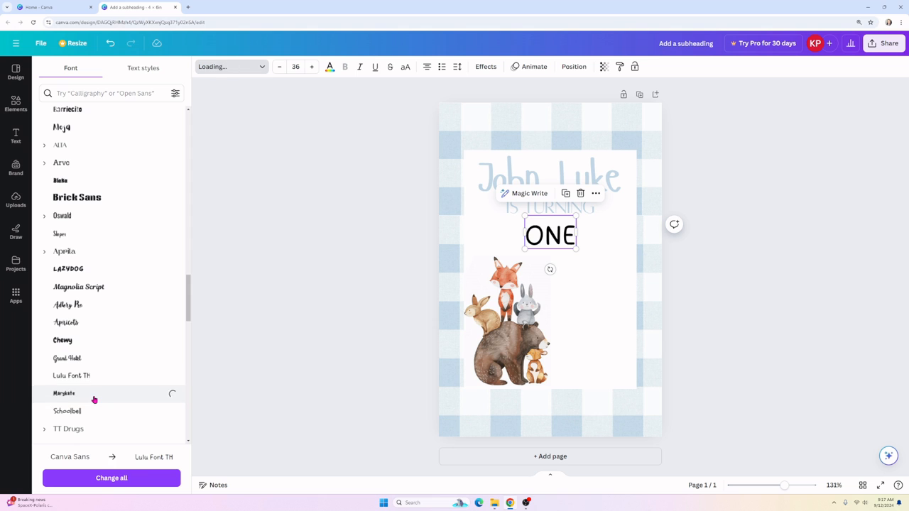
scroll(93, 399, down, 3)
click(101, 384)
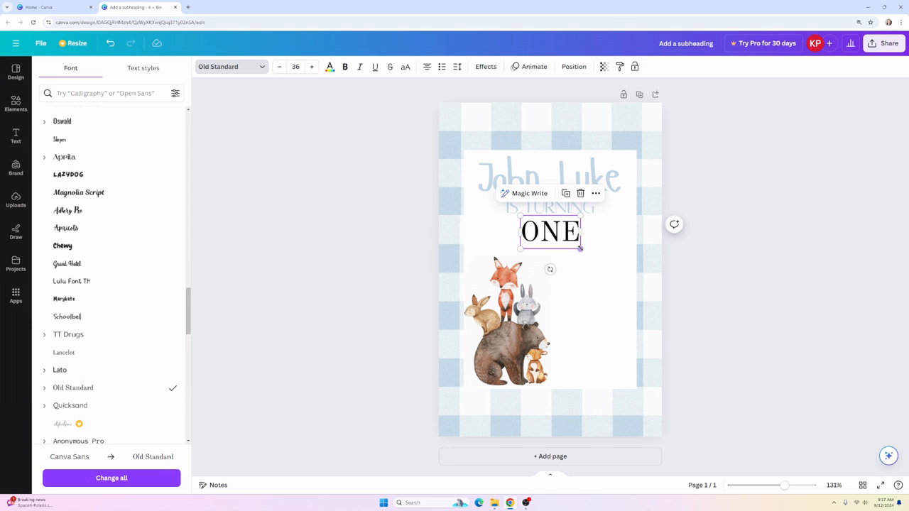
drag(580, 249, 557, 241)
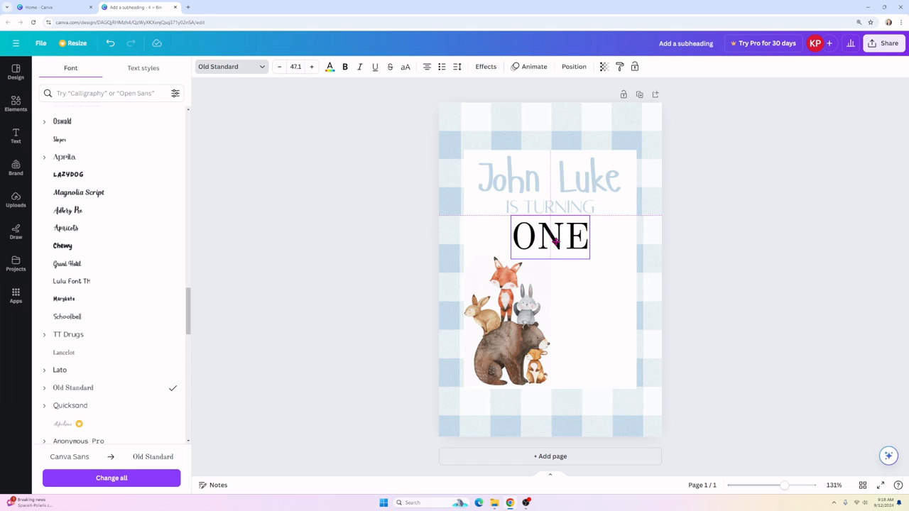
click(241, 67)
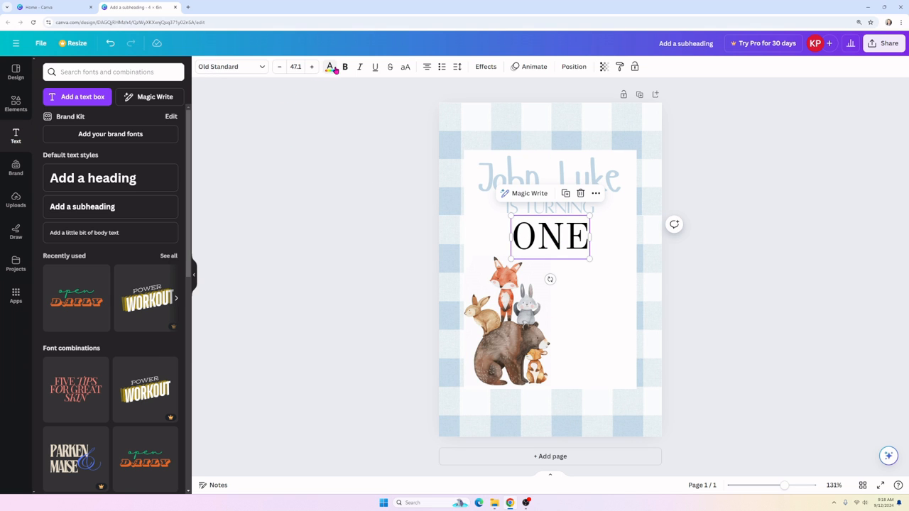
Step: Make ONE the same light blue as the name
click(330, 67)
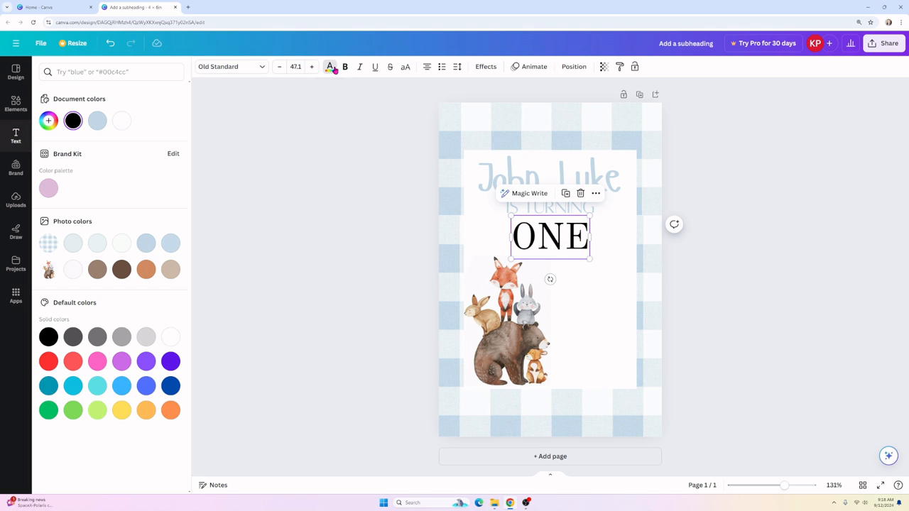
click(98, 123)
key(Escape)
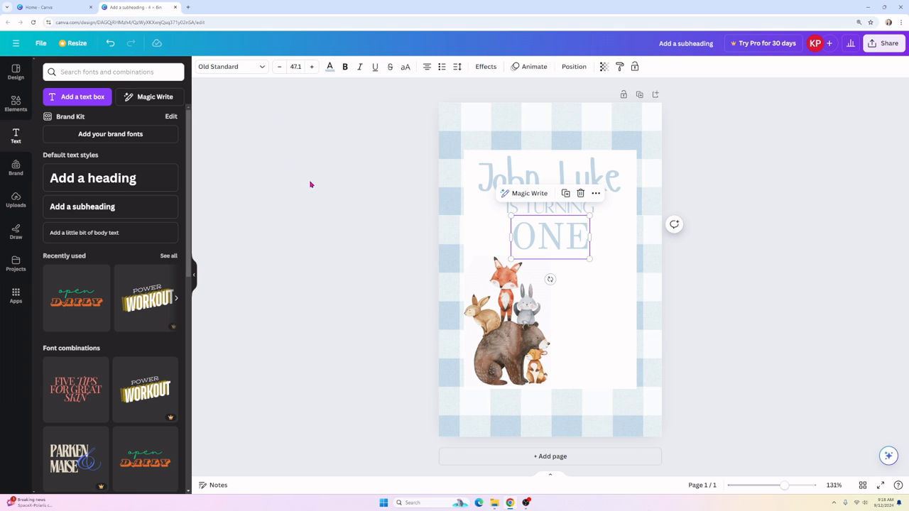
click(311, 183)
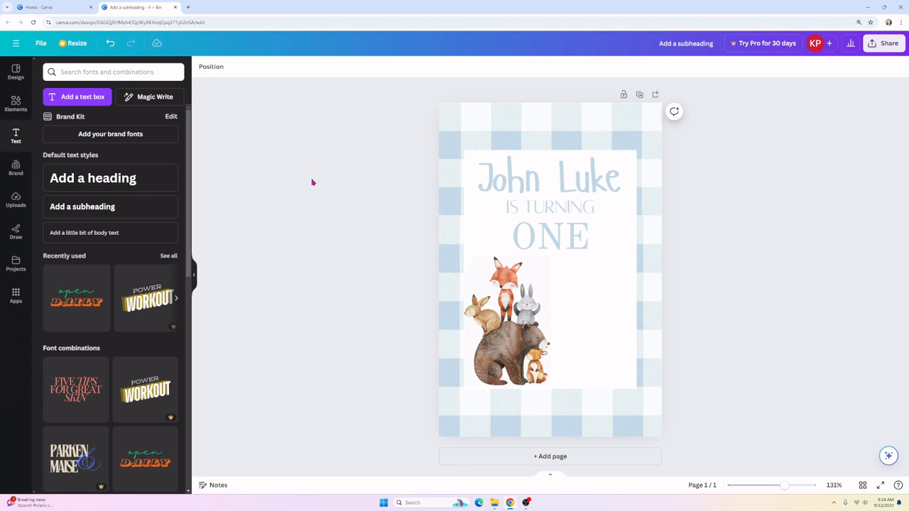
Step: Check the placement of the three title lines, then add a new subheading box
click(535, 190)
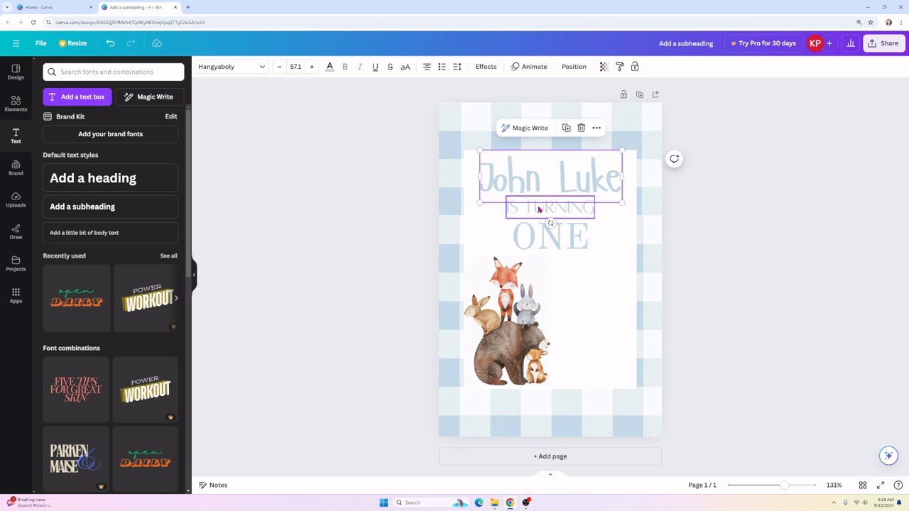
click(538, 208)
click(540, 233)
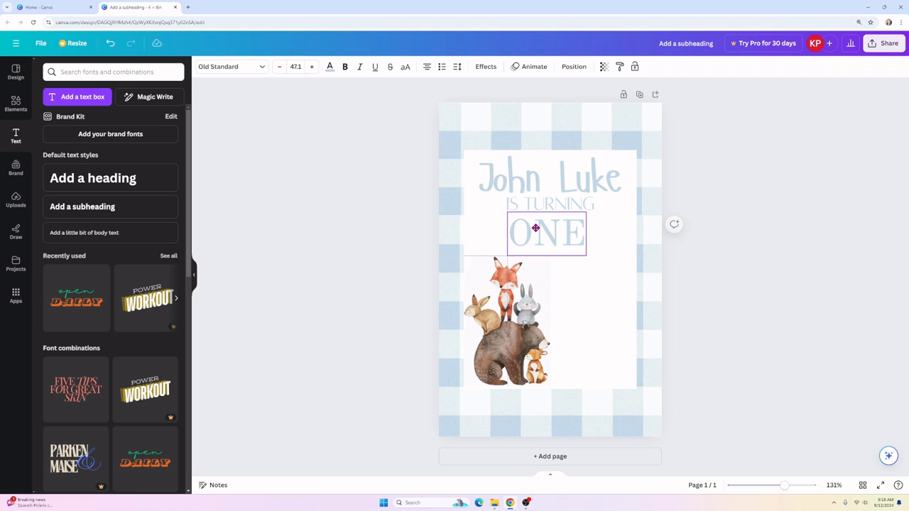
click(339, 256)
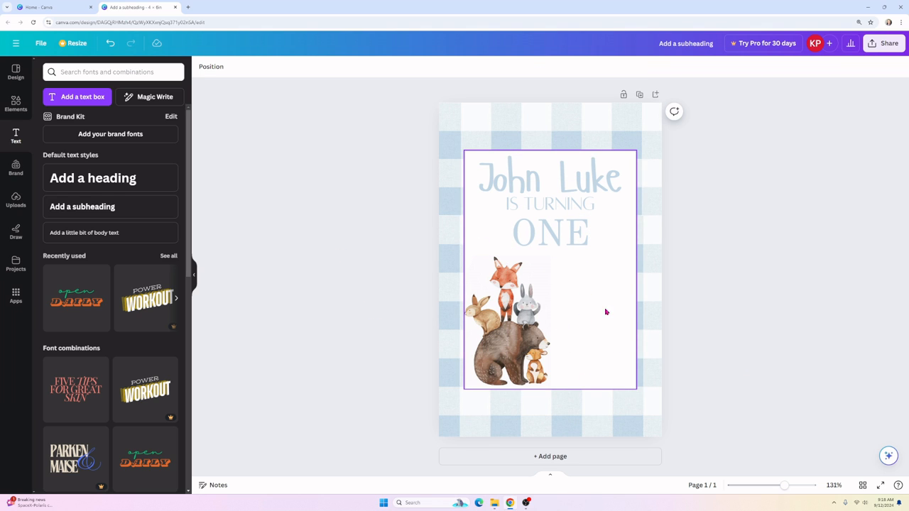
click(89, 207)
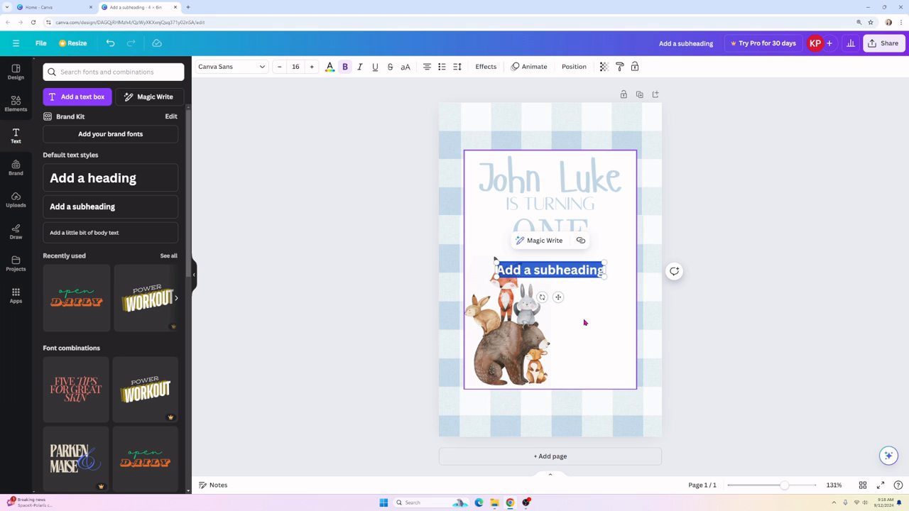
Step: Enter 'Saturday, November 9th' and '2:00-4:00' on two lines, shrink it and colour it light blue
text(Sa)
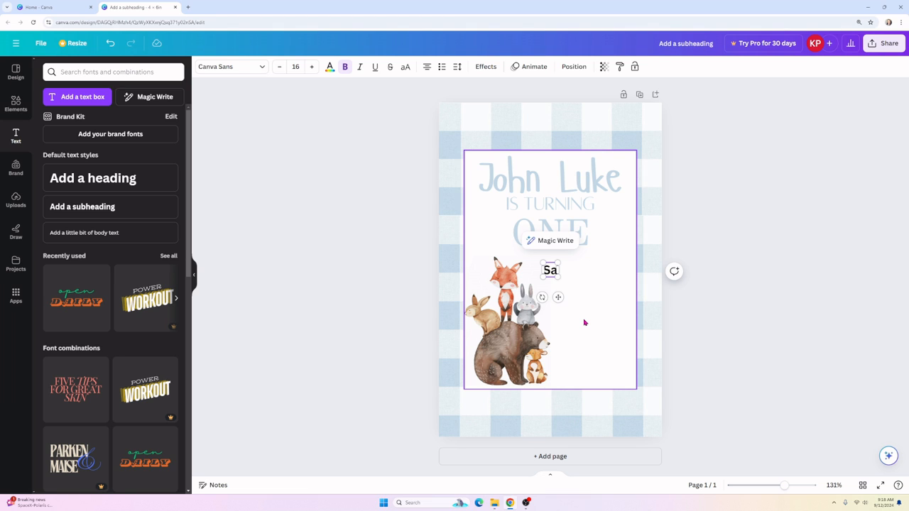
text(turda)
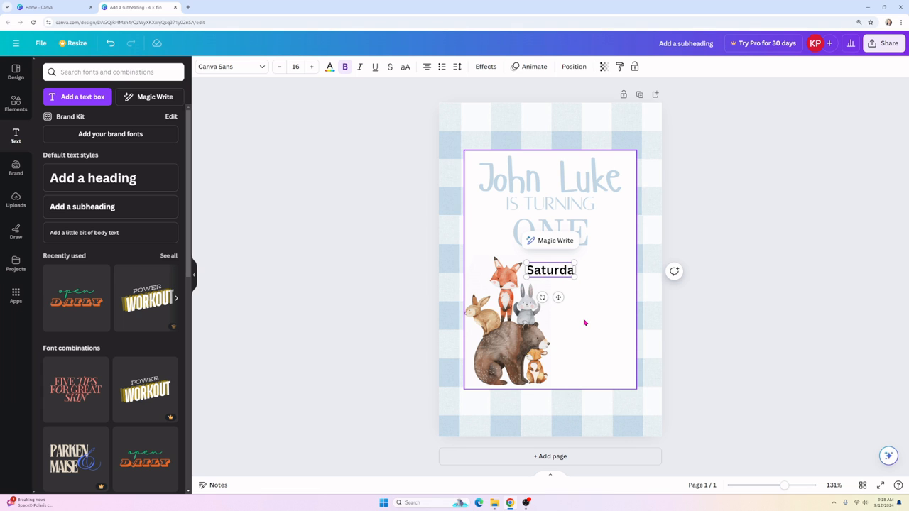
text(y, Nov)
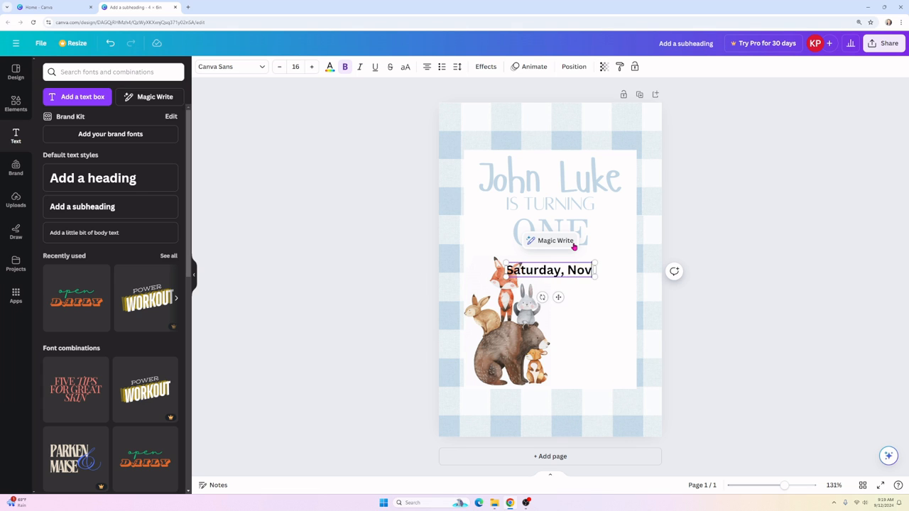
text(ember 9)
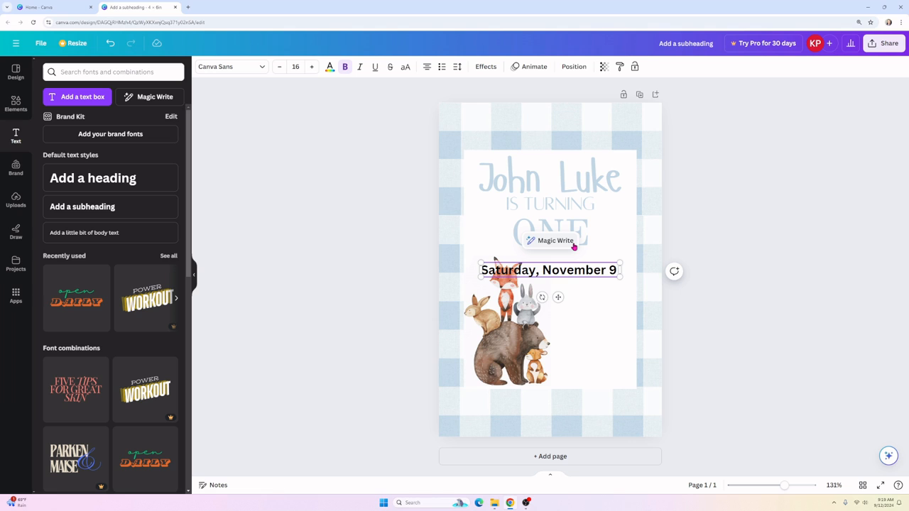
text(th)
key(Return)
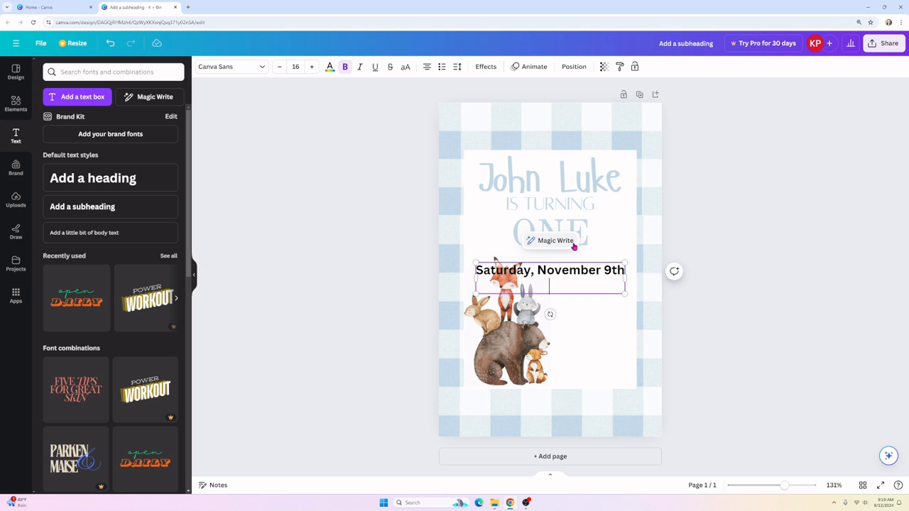
text(2:00-4:00)
click(450, 235)
click(479, 270)
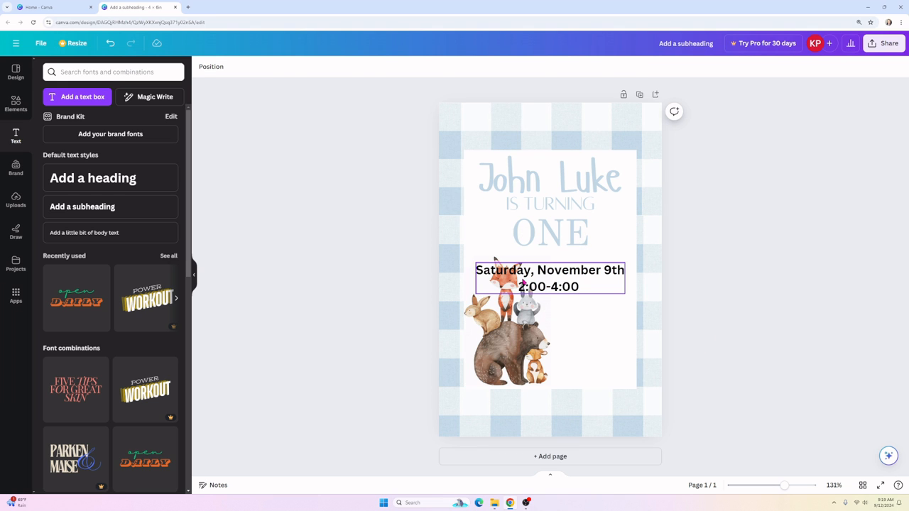
drag(480, 268, 531, 276)
drag(581, 291, 597, 334)
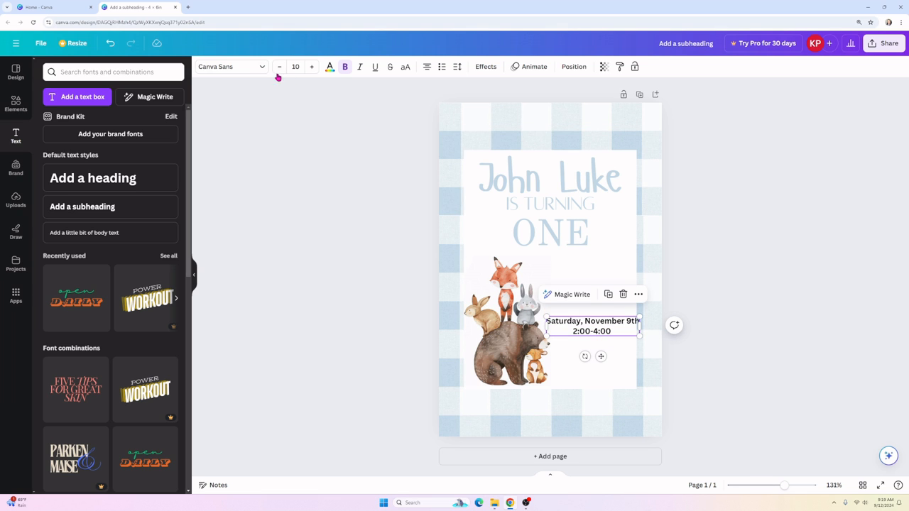
click(329, 69)
click(98, 121)
click(267, 240)
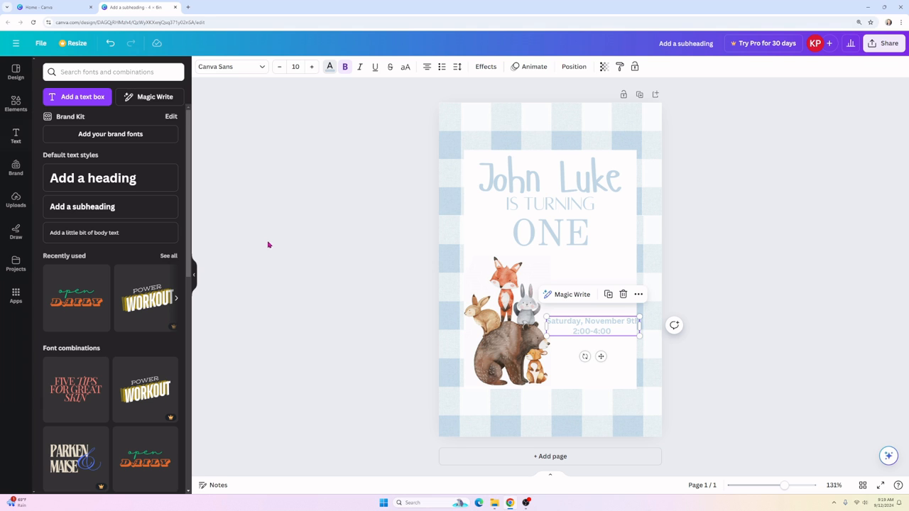
drag(579, 331, 589, 306)
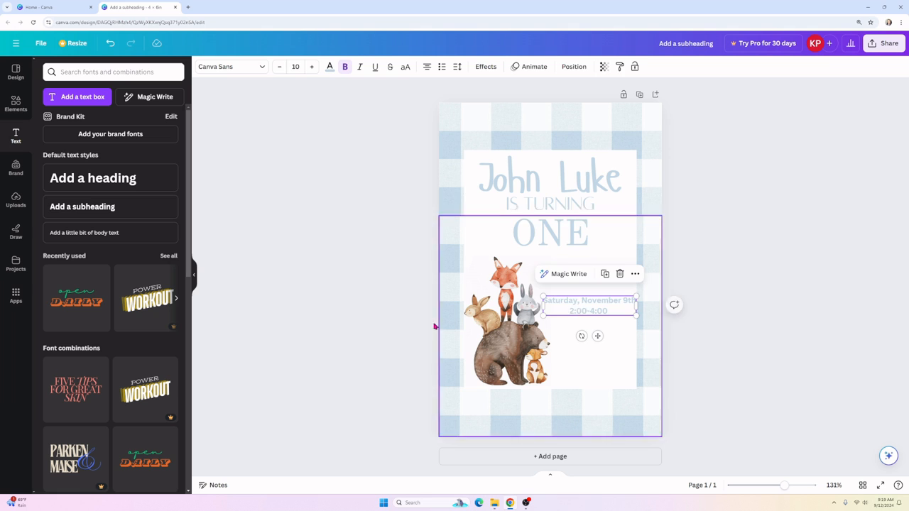
click(429, 318)
Step: Shrink the animal illustration, shift it left, and widen the date box beside it
click(466, 260)
drag(467, 257, 482, 286)
drag(511, 350, 490, 353)
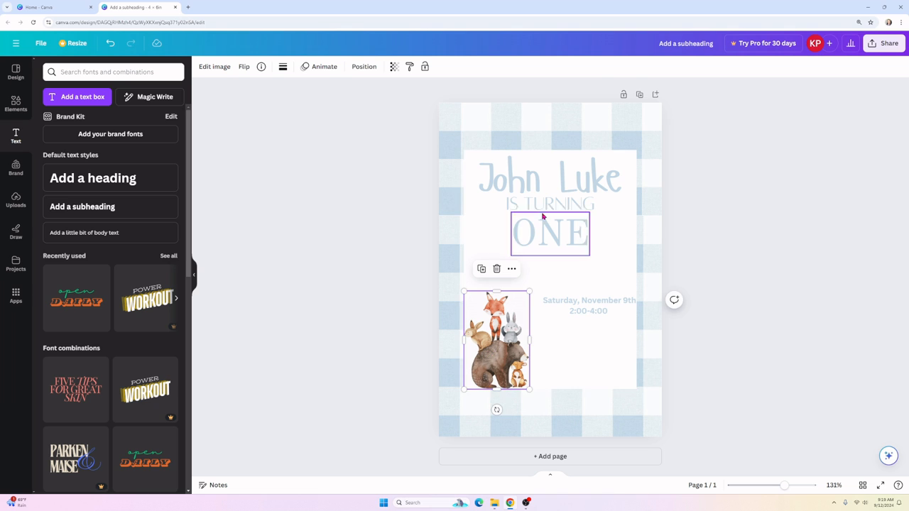
click(578, 308)
drag(542, 295, 510, 286)
click(374, 278)
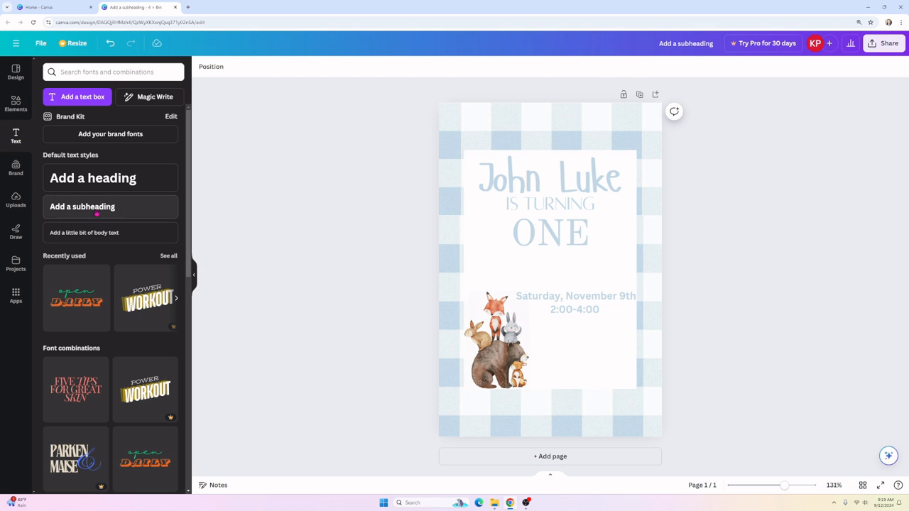
Step: Add a subheading containing the two-line street address with city, state and ZIP
click(91, 206)
text(12)
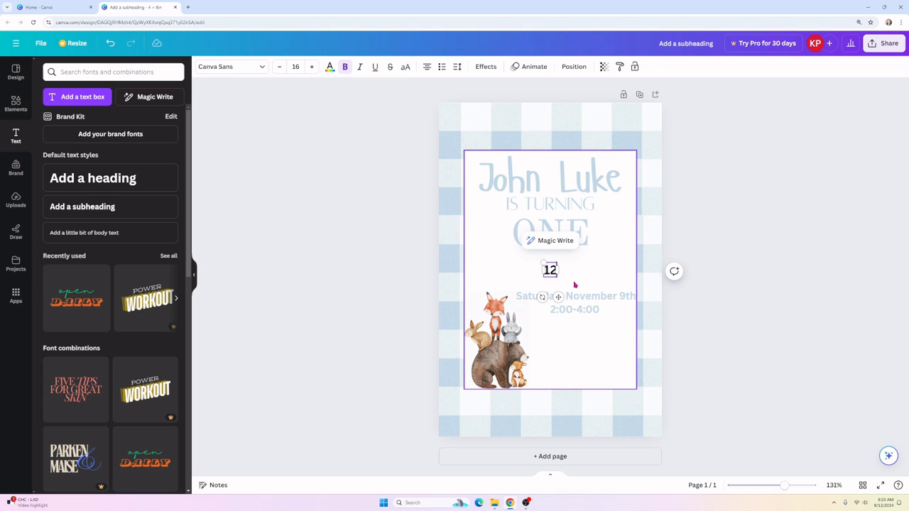
text(3 A)
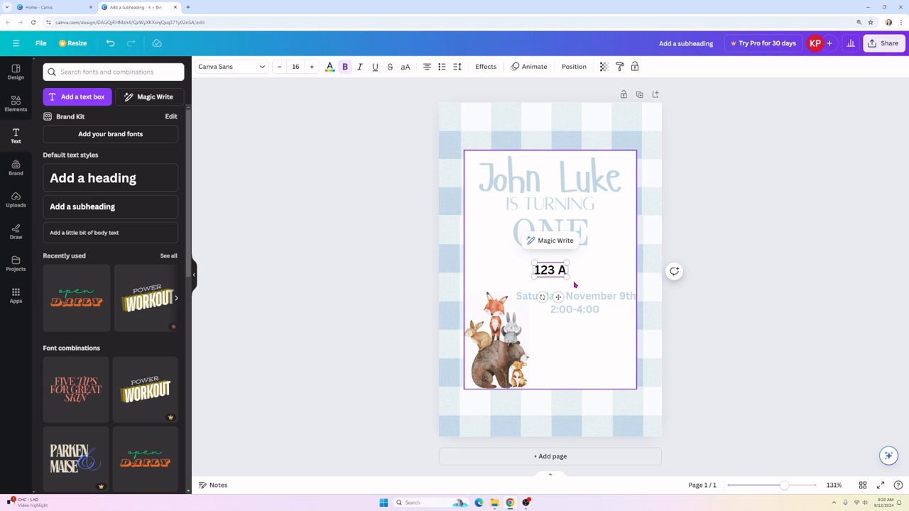
text(labama)
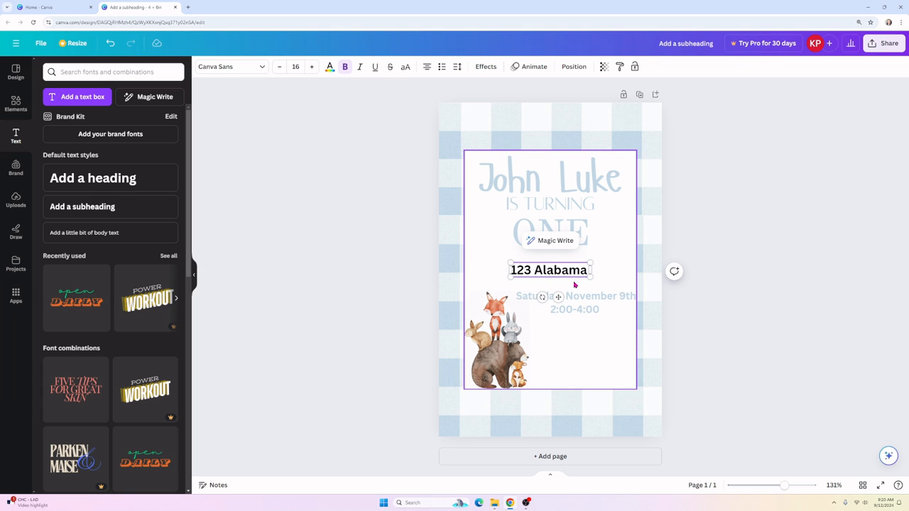
text( Drive)
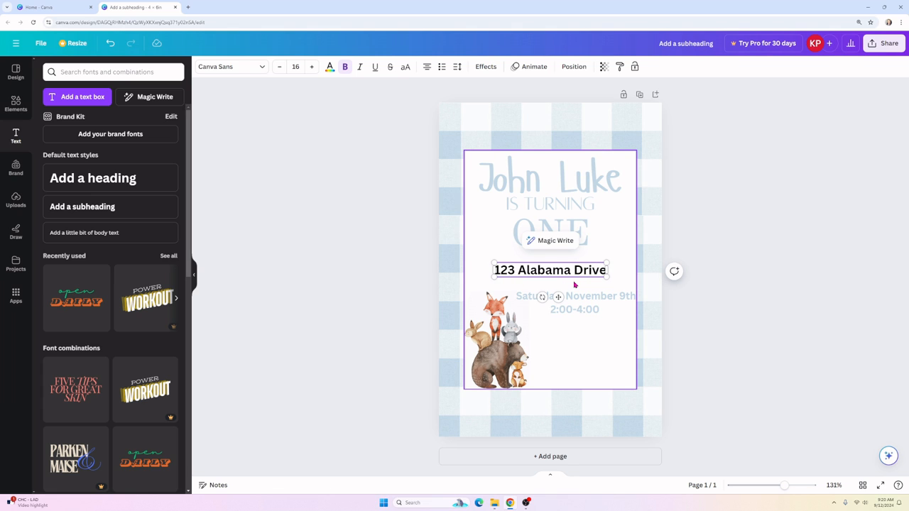
key(Return)
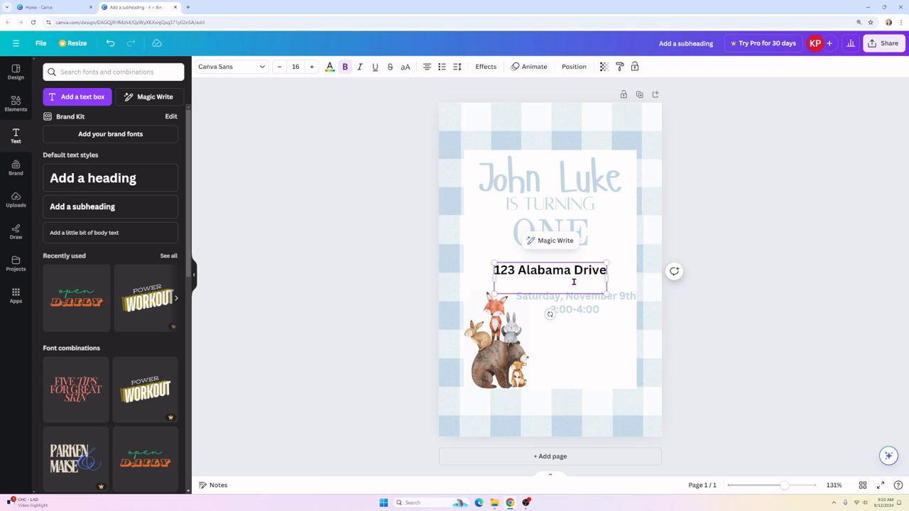
text(Alabama city,)
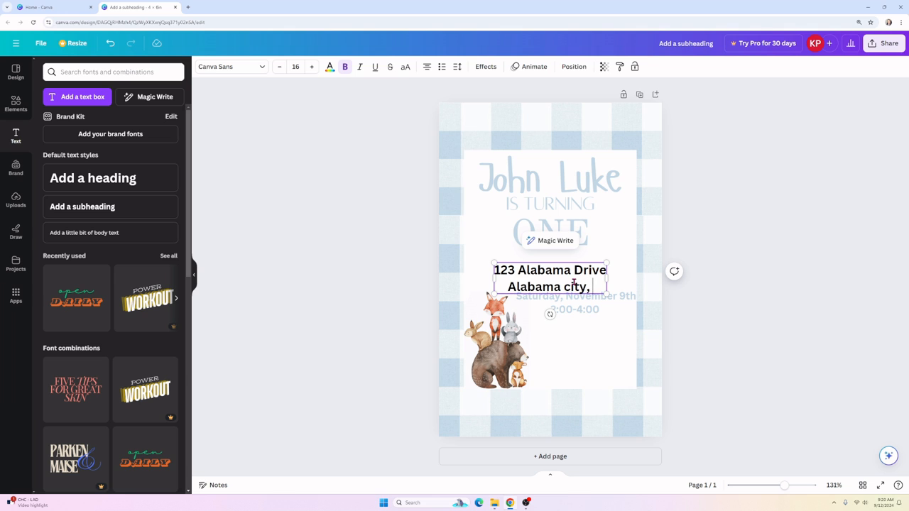
text( AL)
key(Left)
key(Left)
key(Left)
key(Left)
key(Left)
key(Left)
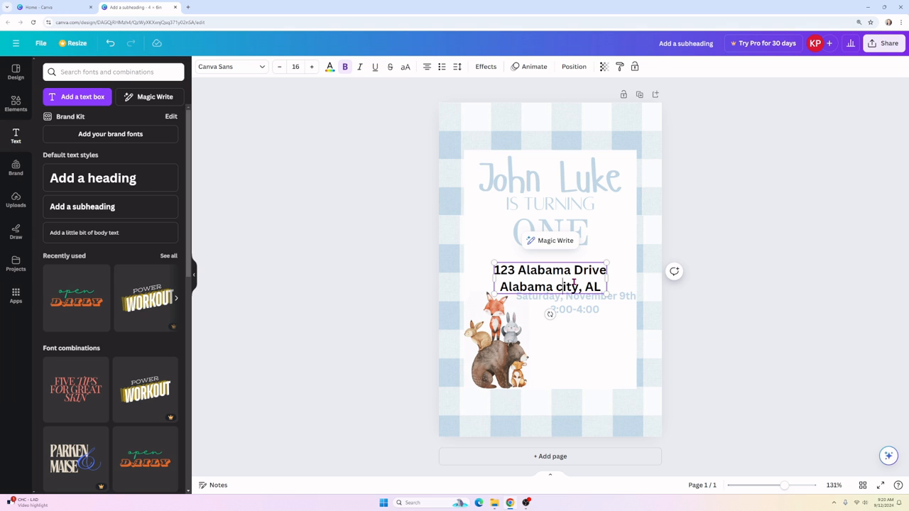
key(BackSpace)
text(City,)
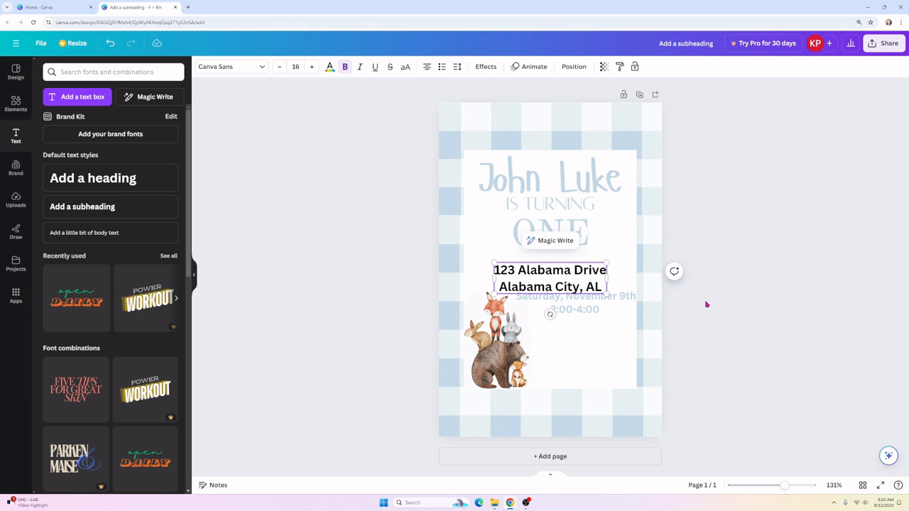
text( AL 123)
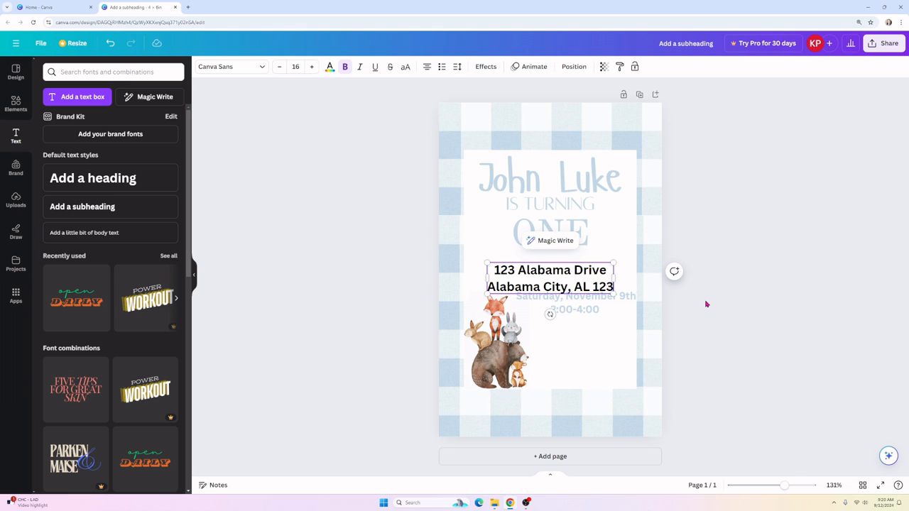
text(45)
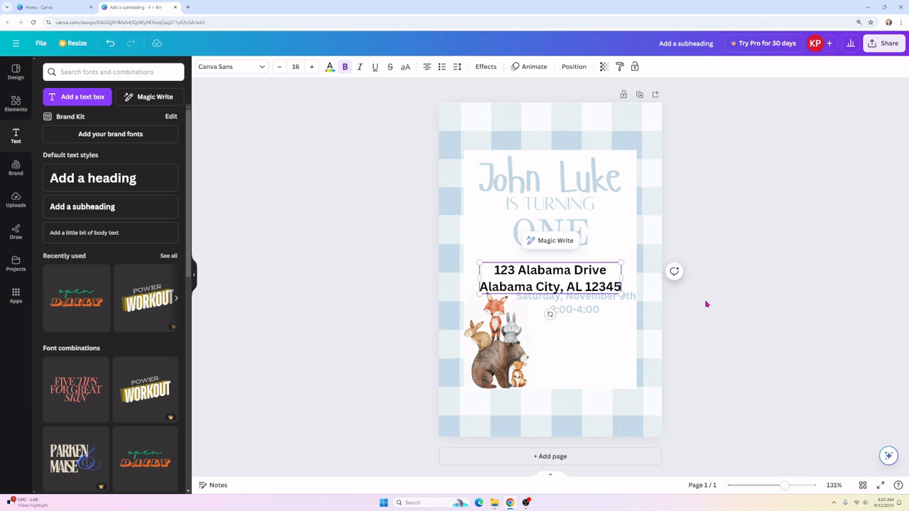
click(779, 320)
Step: Shrink the address and place it beneath the date
click(491, 277)
drag(492, 277, 554, 324)
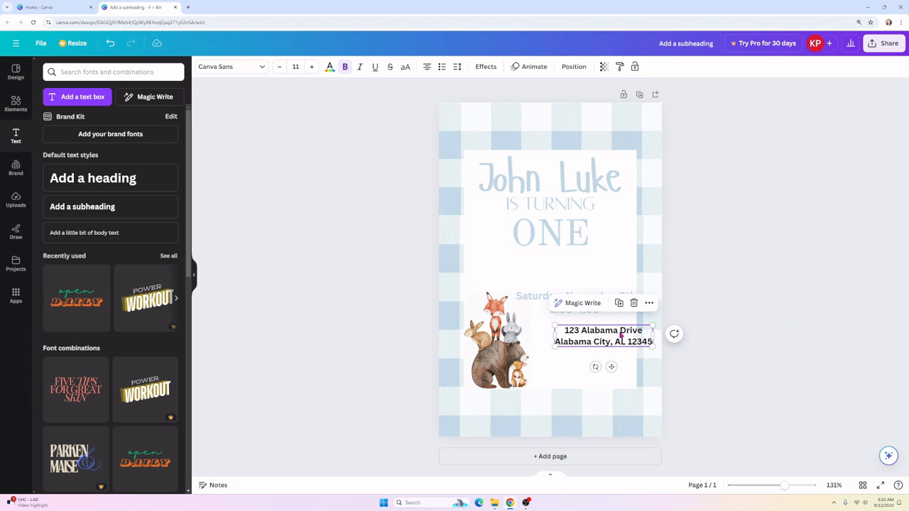
drag(622, 334, 599, 367)
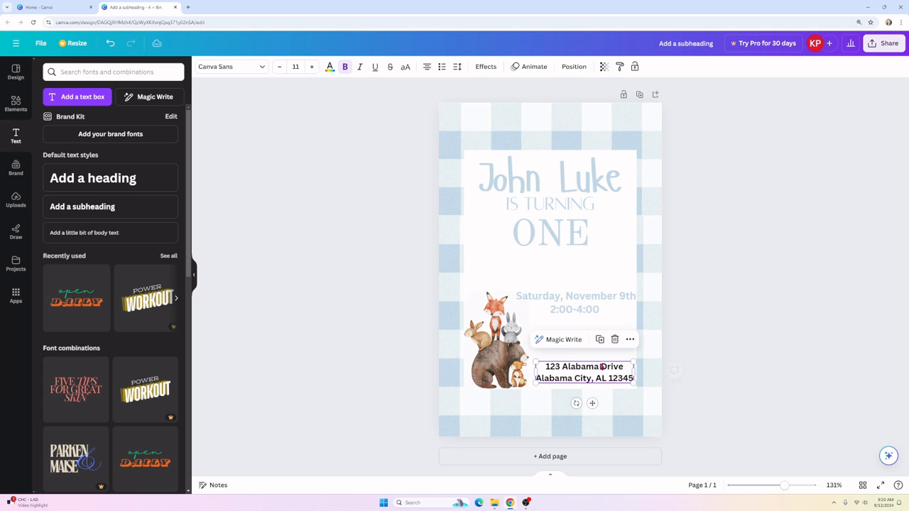
click(566, 304)
mouse_move(566, 305)
mouse_down()
mouse_move(564, 324)
mouse_move(564, 312)
mouse_up()
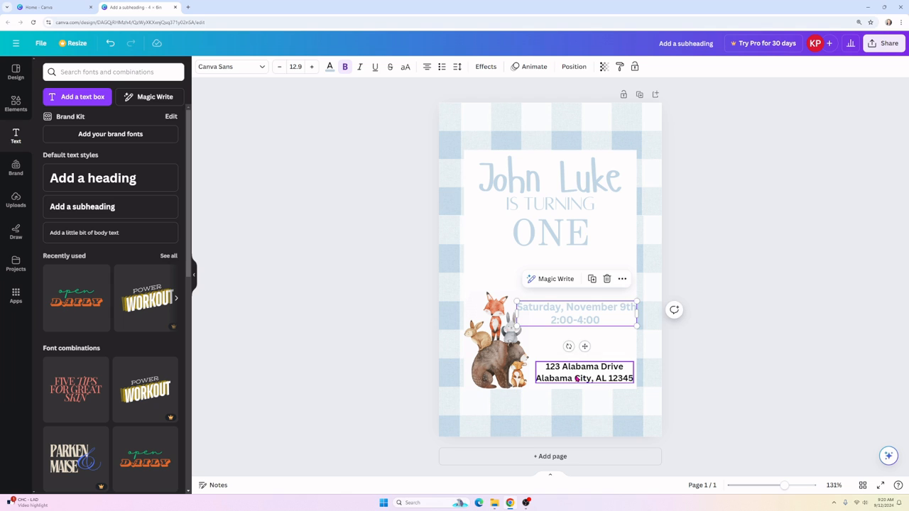
drag(576, 377, 573, 355)
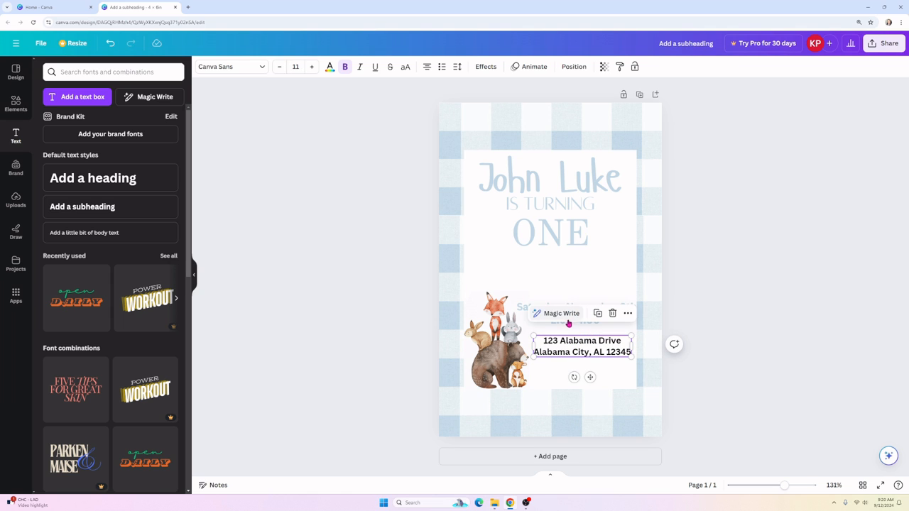
Step: Move the name, IS TURNING and ONE lower so the title lines are evenly spaced
drag(552, 232, 552, 267)
click(550, 204)
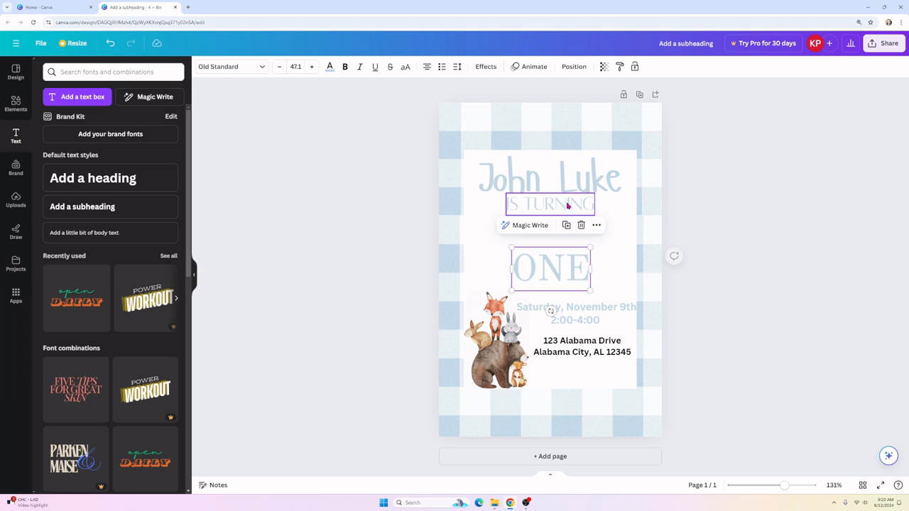
drag(549, 205, 547, 238)
drag(547, 182, 549, 204)
click(389, 265)
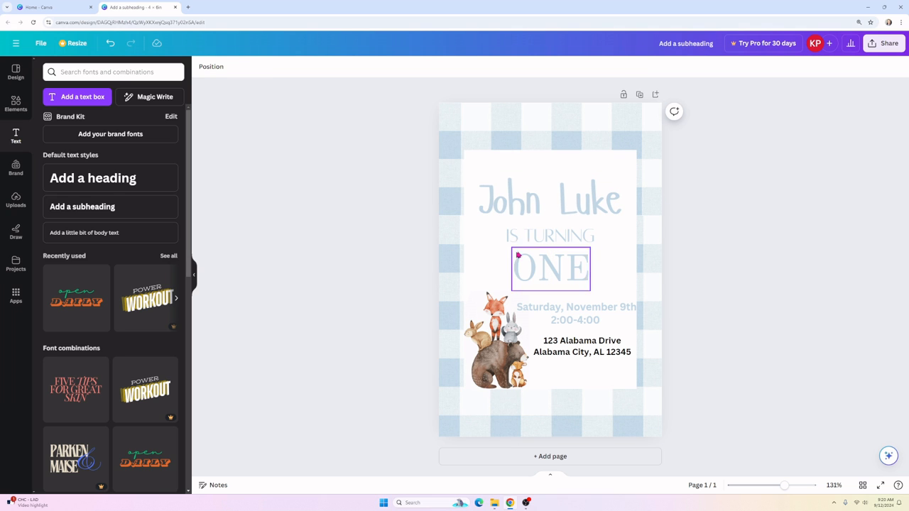
drag(547, 241, 548, 231)
click(545, 268)
drag(546, 267, 544, 257)
click(375, 268)
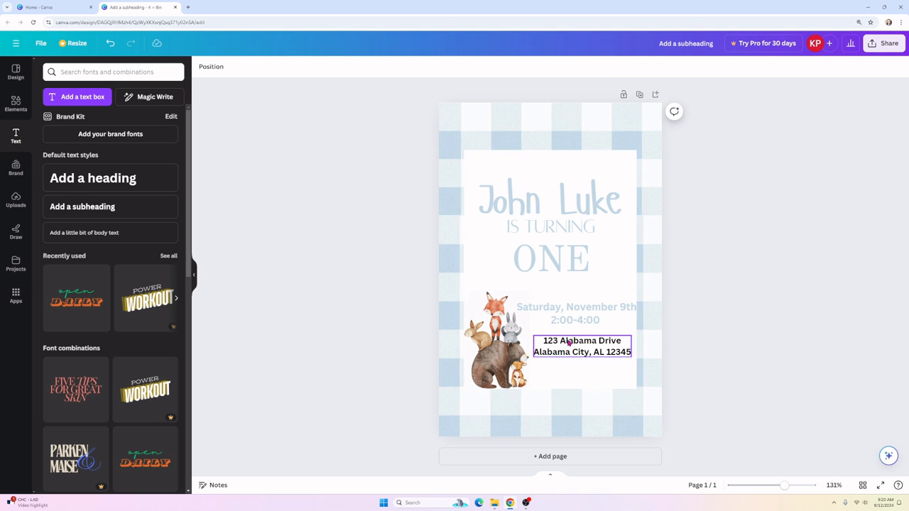
Step: Colour the address light blue and fine-tune the date's position above it
click(566, 344)
click(329, 66)
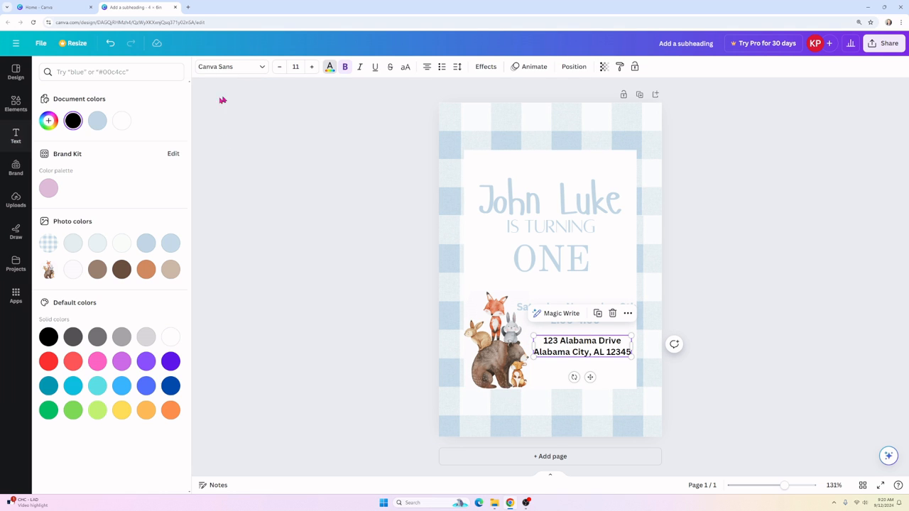
click(98, 120)
click(317, 306)
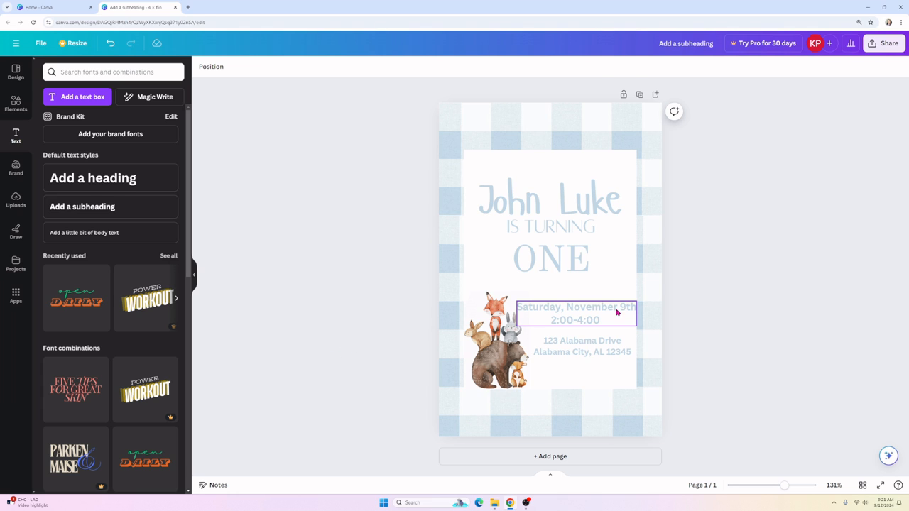
click(581, 321)
drag(581, 320, 576, 341)
click(306, 310)
click(570, 321)
click(361, 345)
click(584, 347)
click(275, 367)
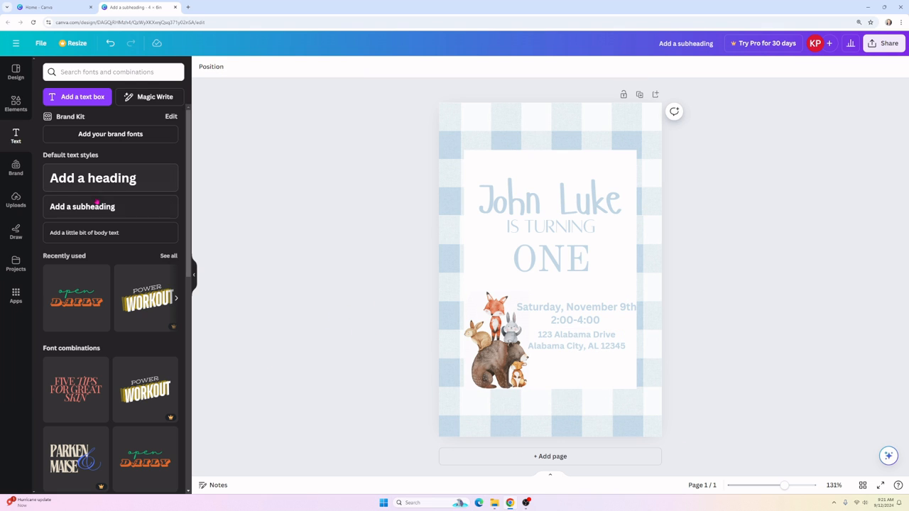
Step: Add a subheading reading 'RSVP to Mom' with a phone number on a second line
click(82, 206)
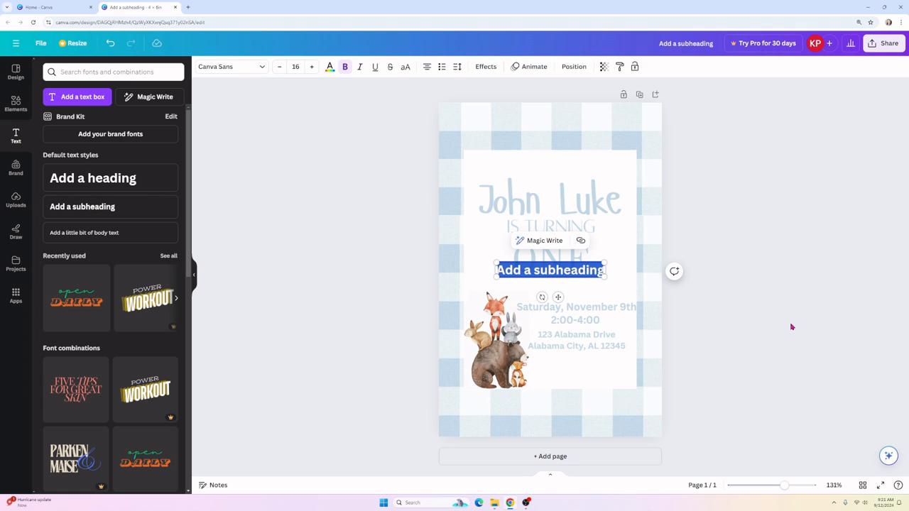
text(RSVP)
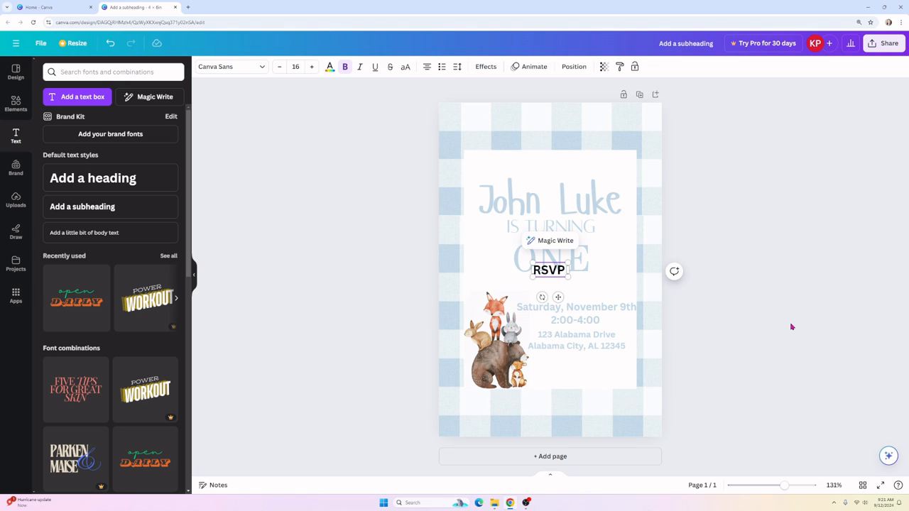
text( to)
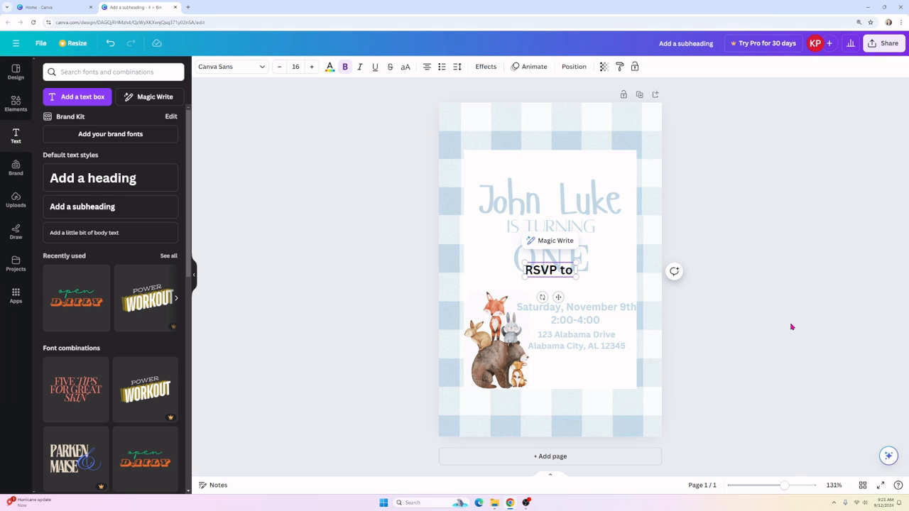
text( Mom)
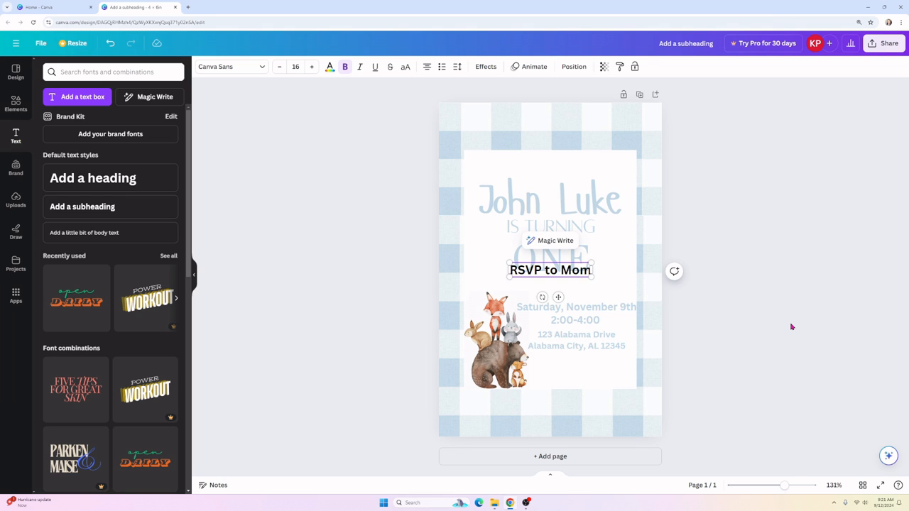
key(Return)
text(5)
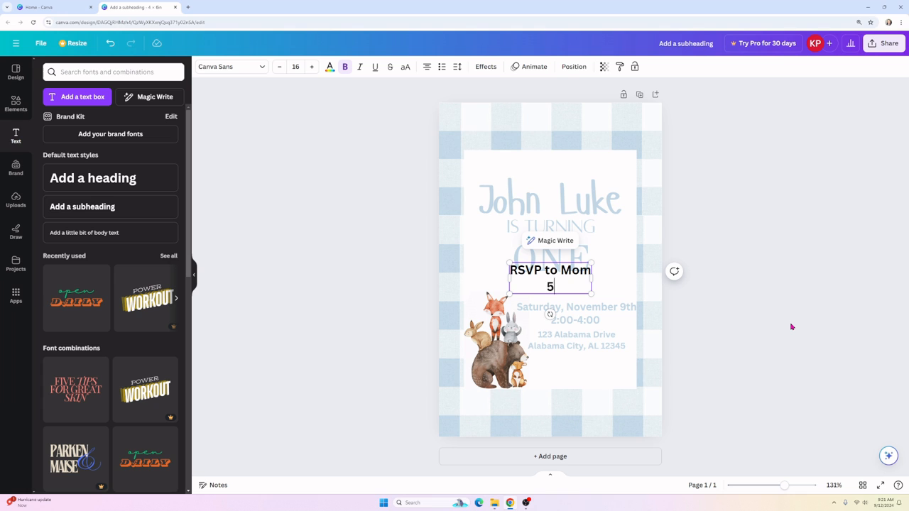
text(55-555-555-5555)
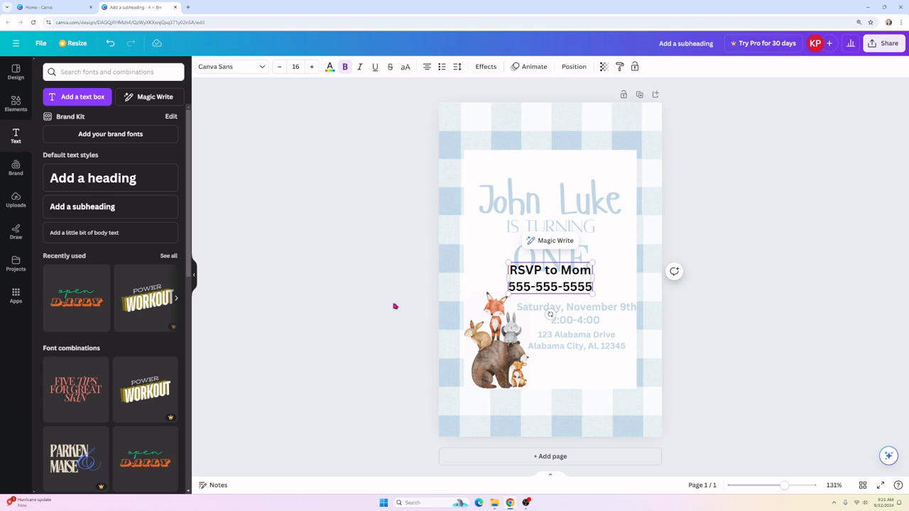
click(395, 306)
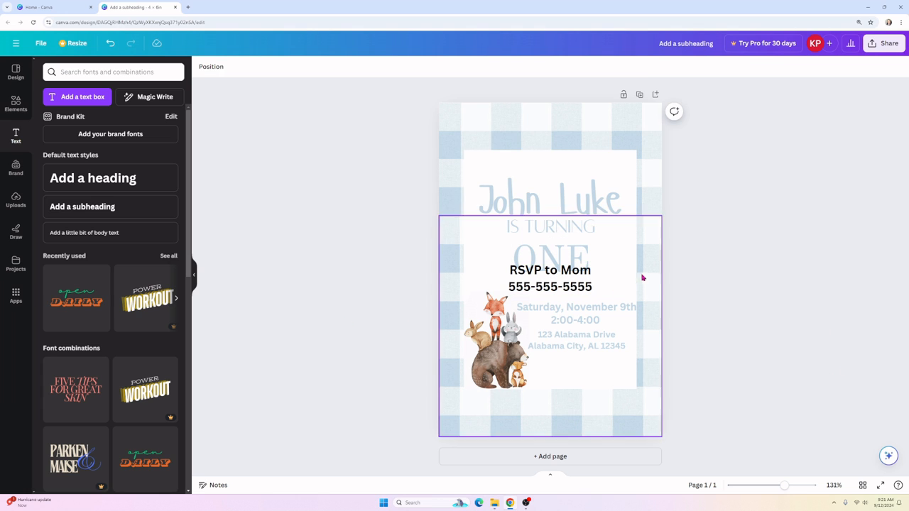
Step: Make the RSVP text light blue and place it below the address
click(550, 278)
click(328, 66)
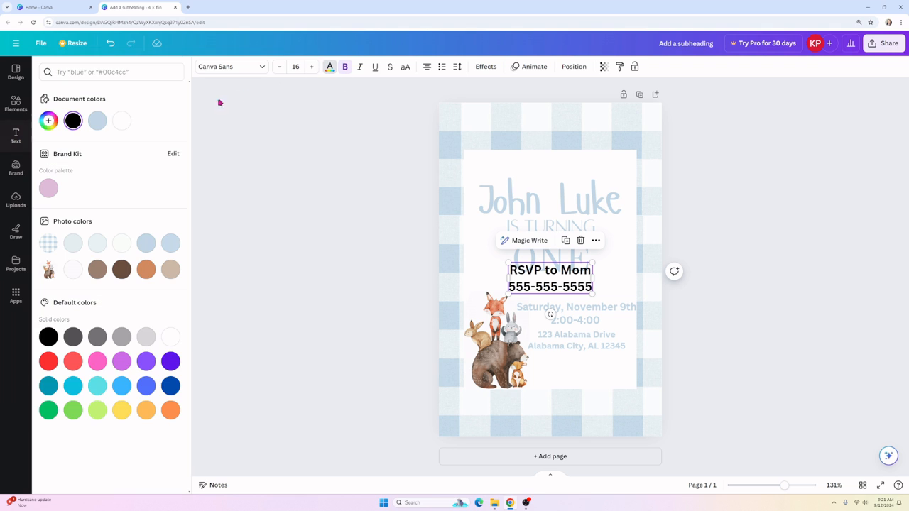
click(95, 119)
click(583, 286)
drag(583, 286, 568, 368)
click(262, 362)
click(539, 366)
click(315, 353)
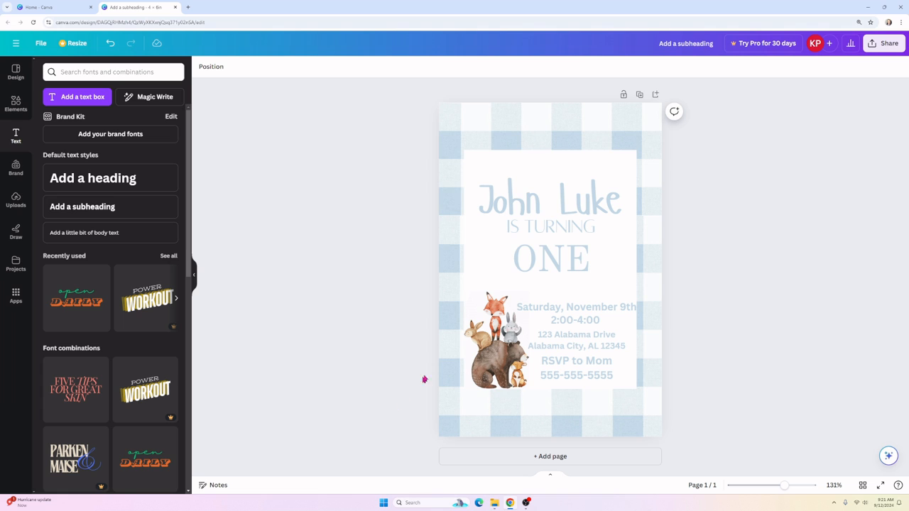
Step: Download the invitation with PDF Print as the file type
click(878, 45)
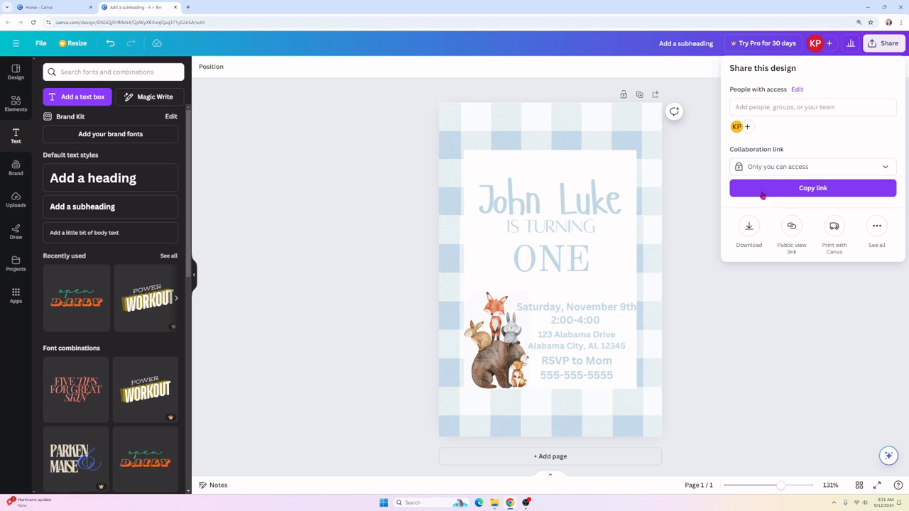
click(747, 234)
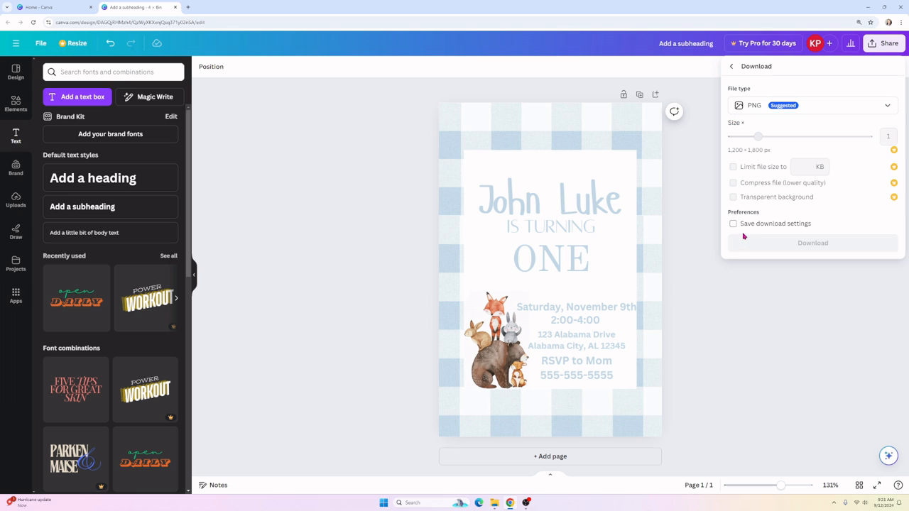
click(755, 107)
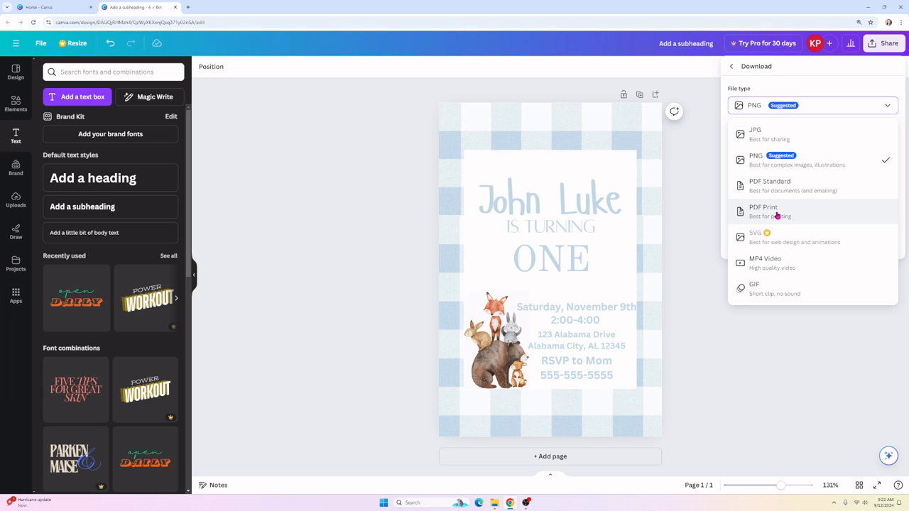
click(777, 215)
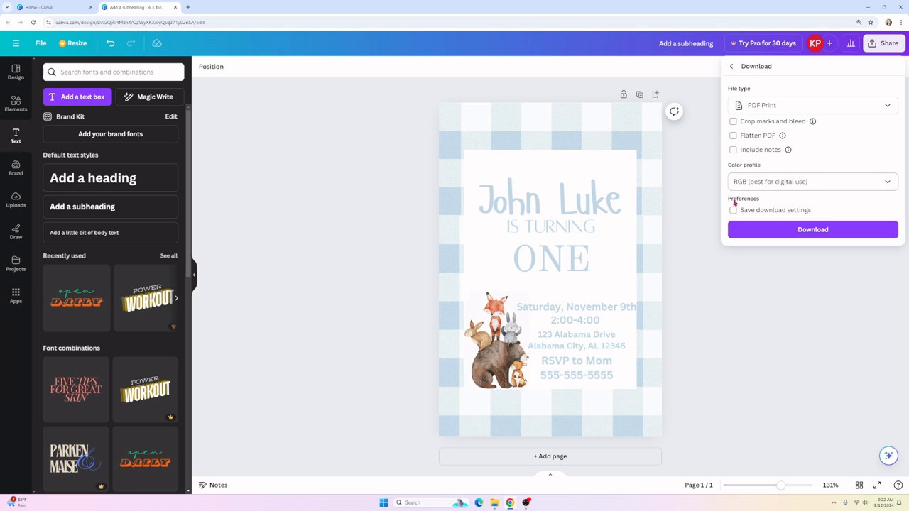
click(810, 232)
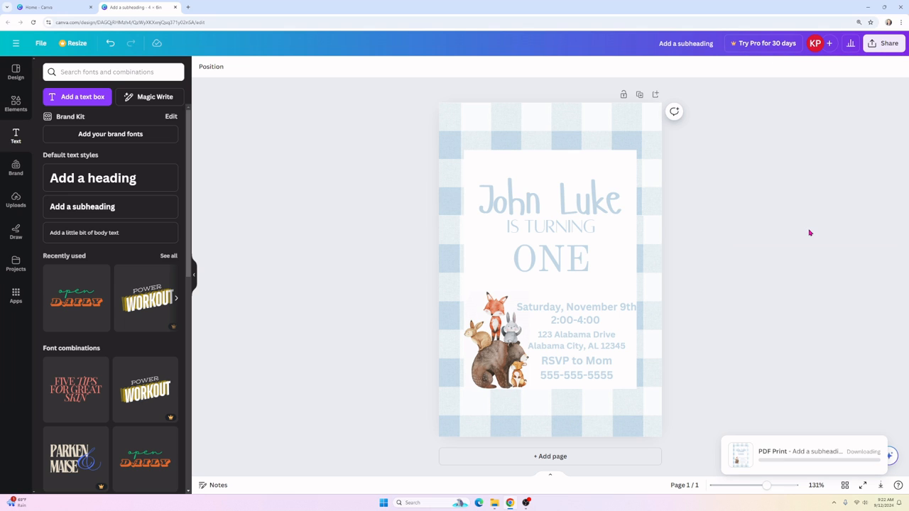